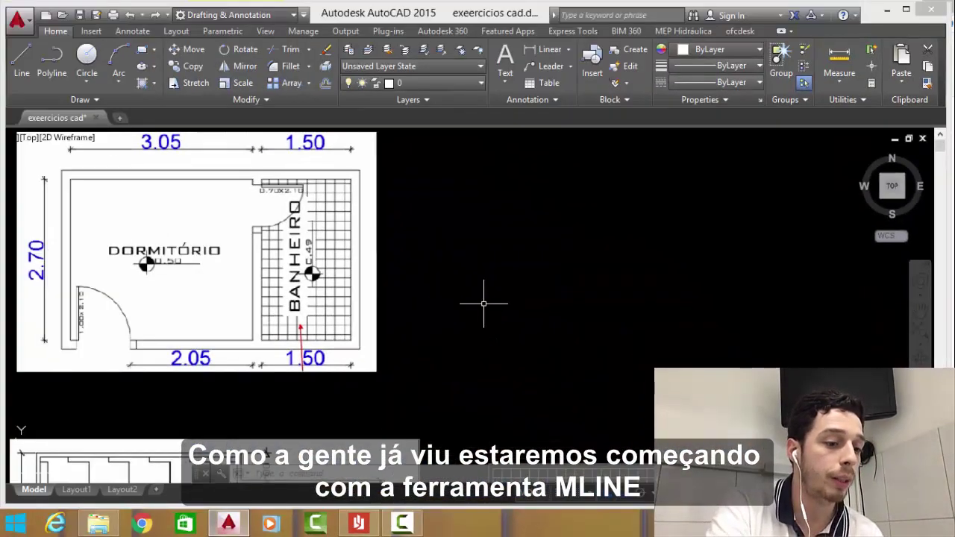
Step: Start a 0.15-scale multiline wall and draw the first 2.7 wall segment upward
type("NE")
key("Return")
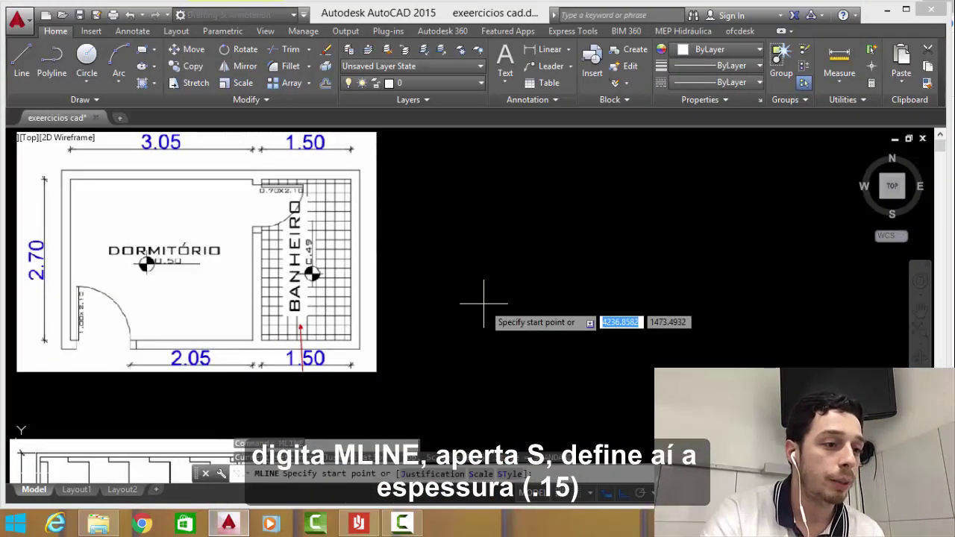
type("s")
key("Return")
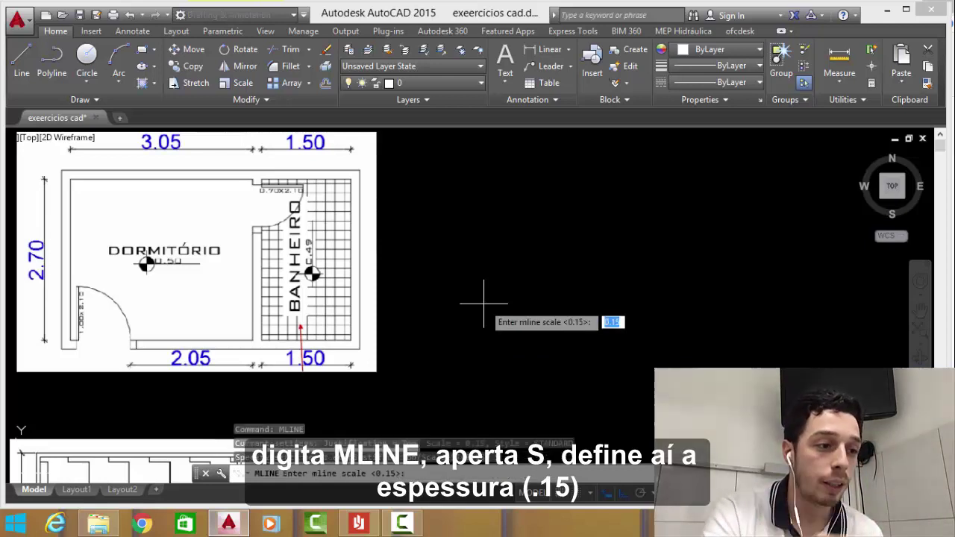
type(".15")
key("Return")
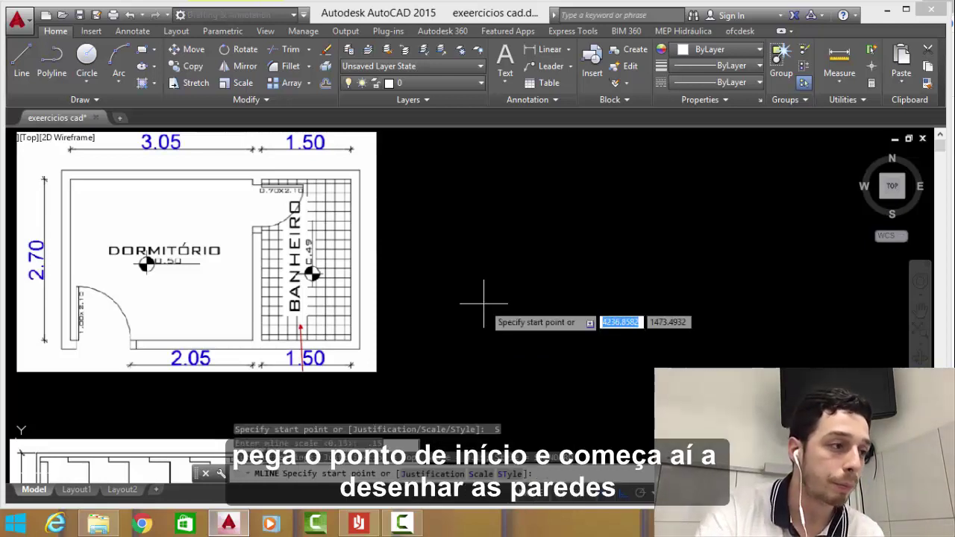
left_click(480, 345)
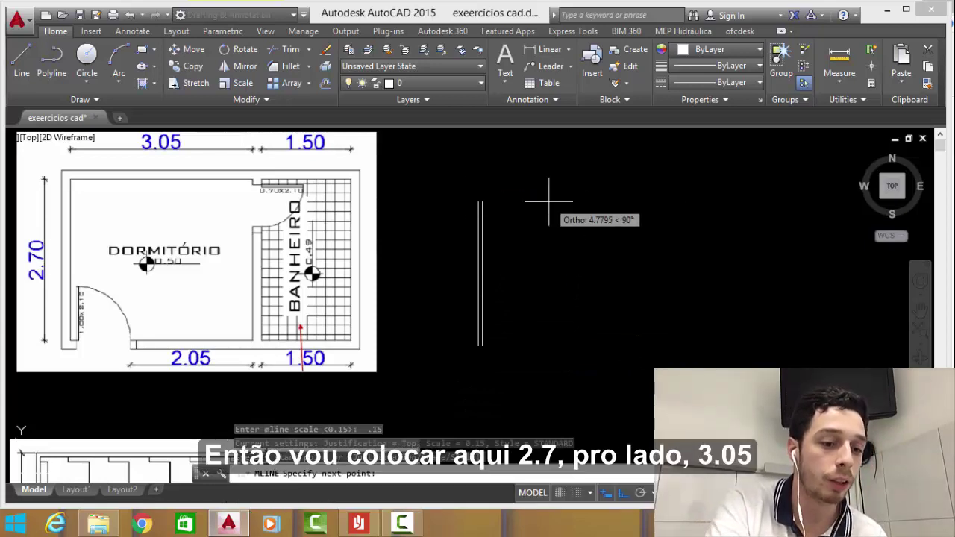
type("2.7")
key("Return")
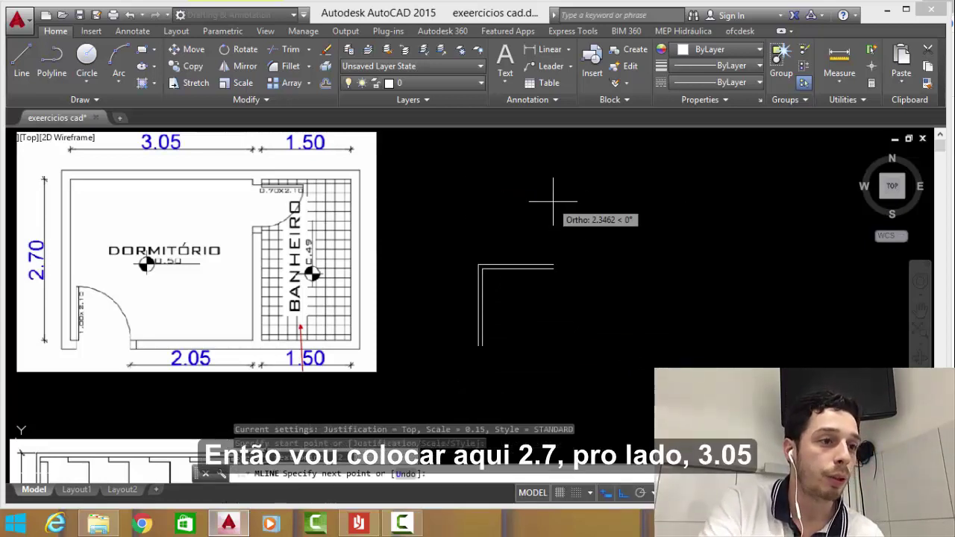
Step: Draw the top and right walls, undoing one wrong segment, and close the outline
type("3")
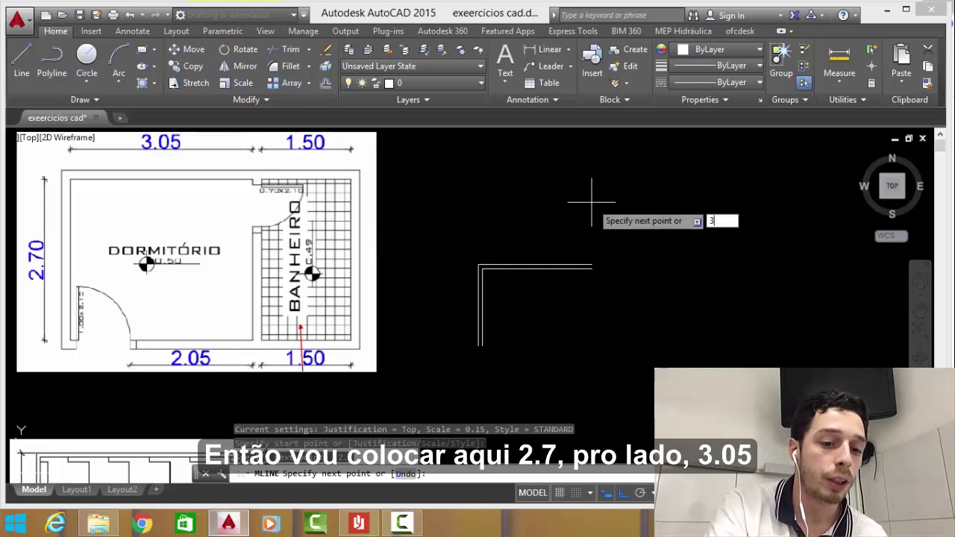
type("5")
key("Return")
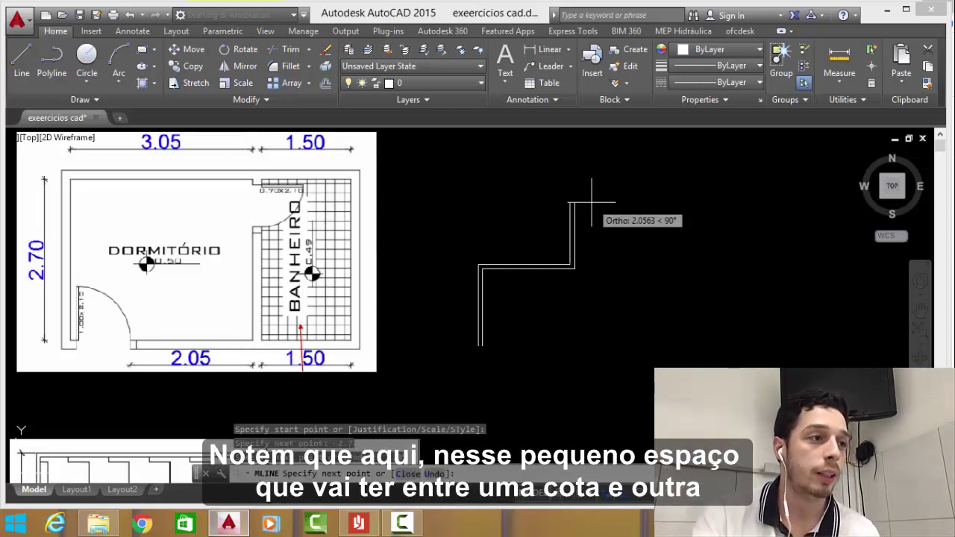
type("u")
key("Return")
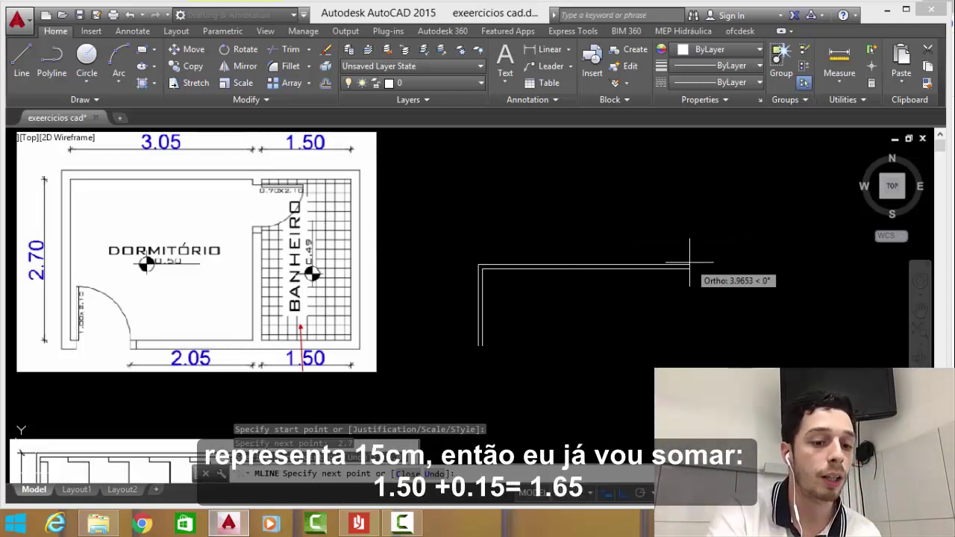
type("1.65")
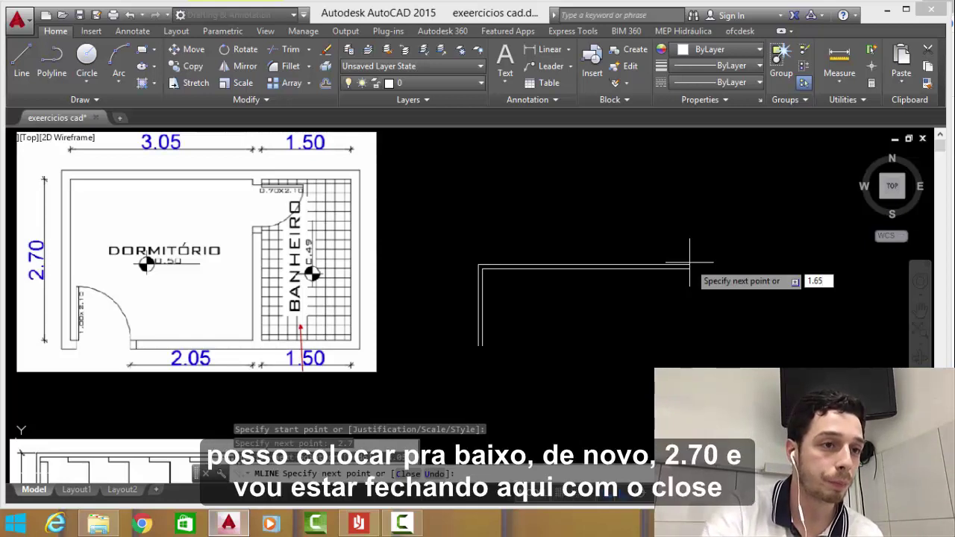
key("Return")
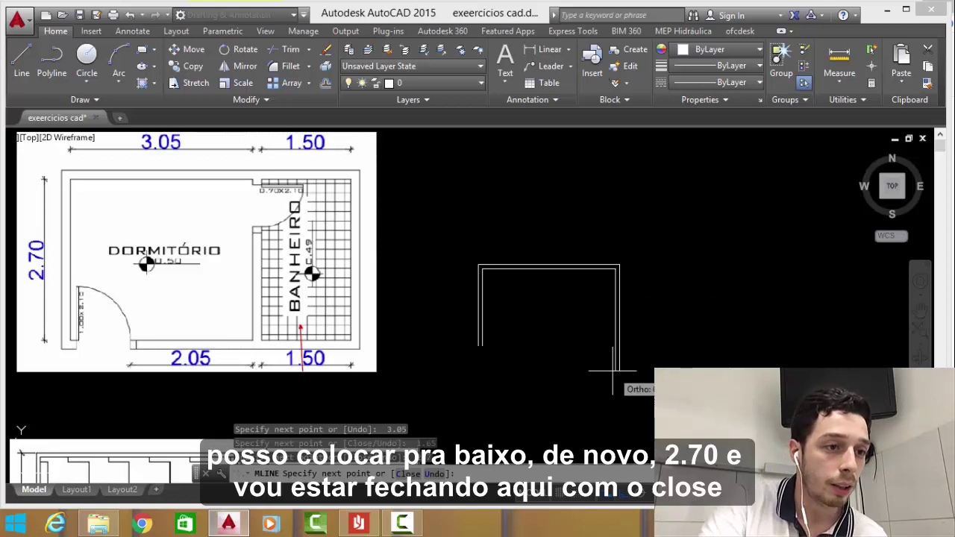
key("Return")
type("1.65")
type("C")
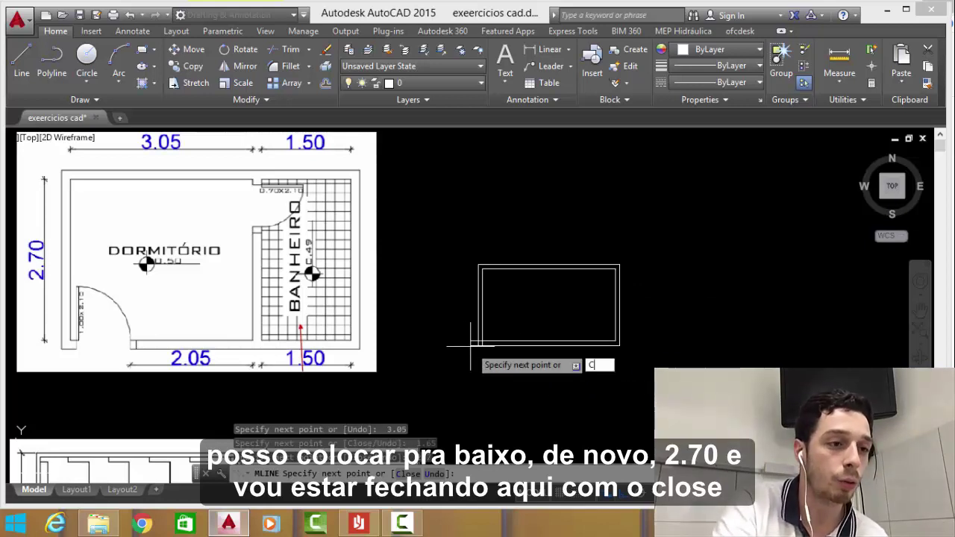
key("Return")
key("Return")
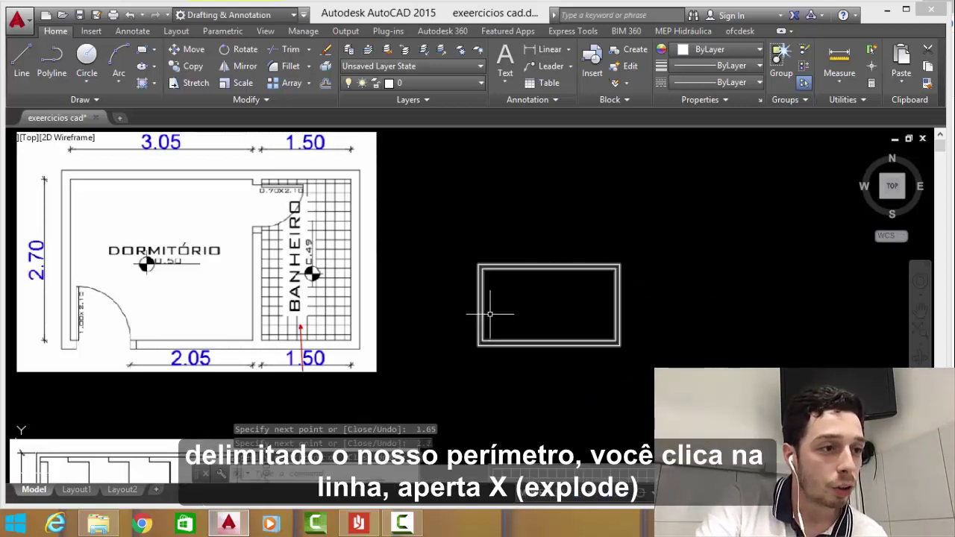
Step: Explode the wall multiline and offset the right inner edge 1.5 to the left
left_click(481, 296)
type("X")
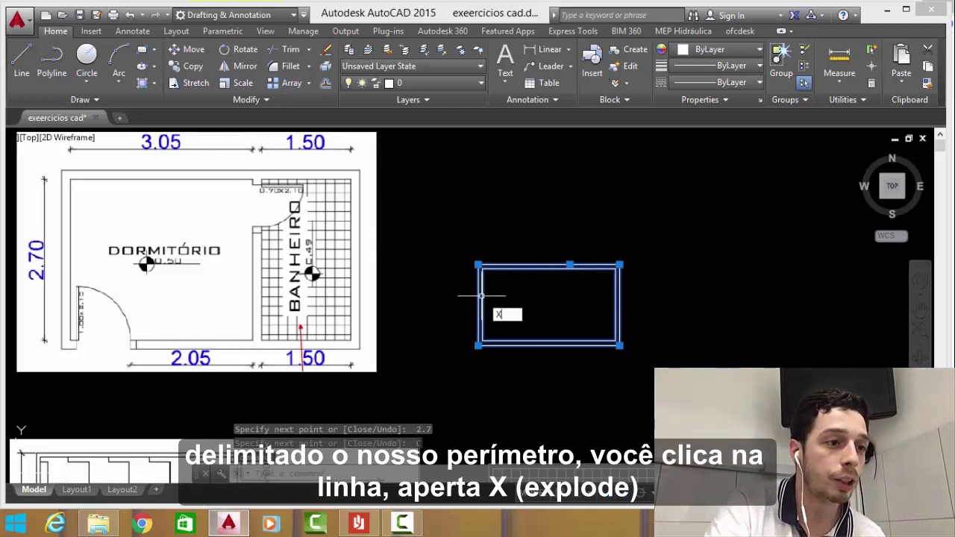
key("Return")
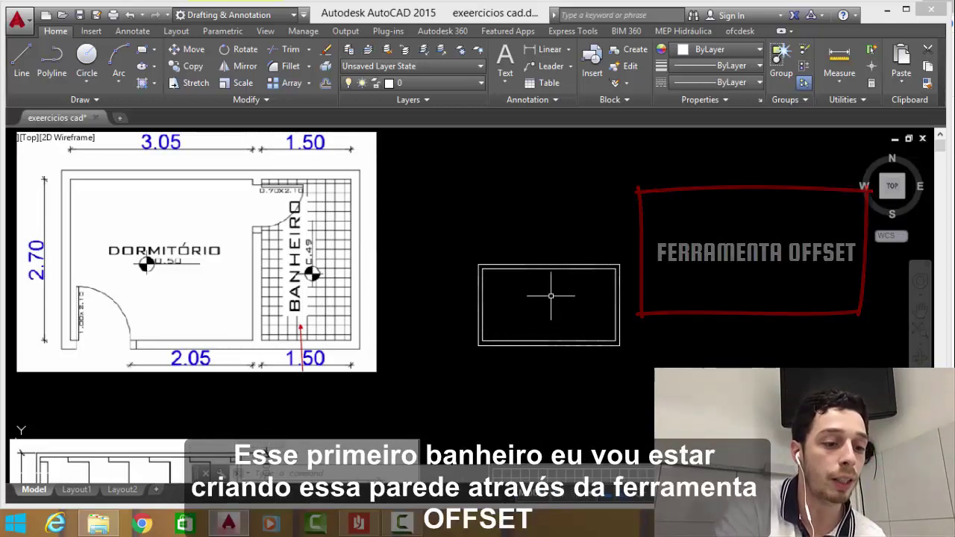
type("o")
key("Return")
type("1.5")
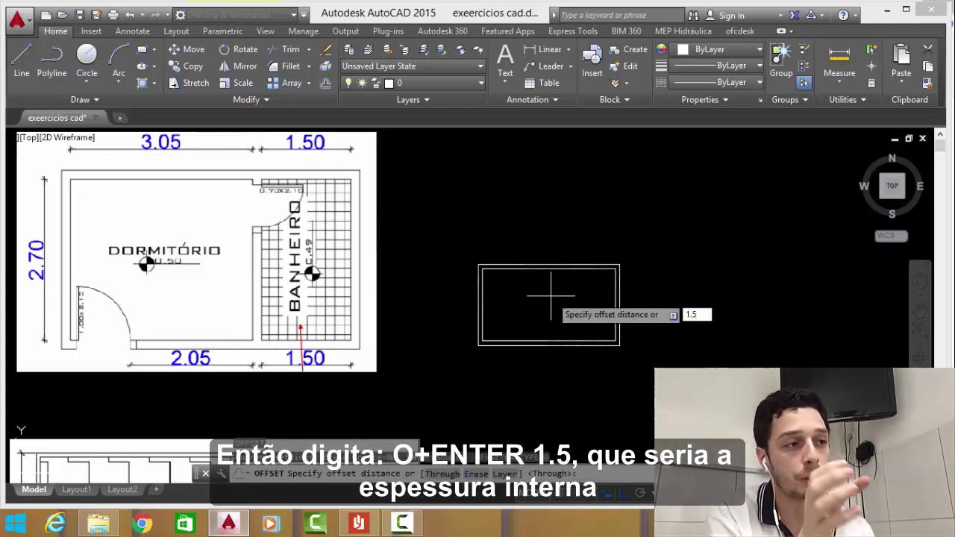
key("Return")
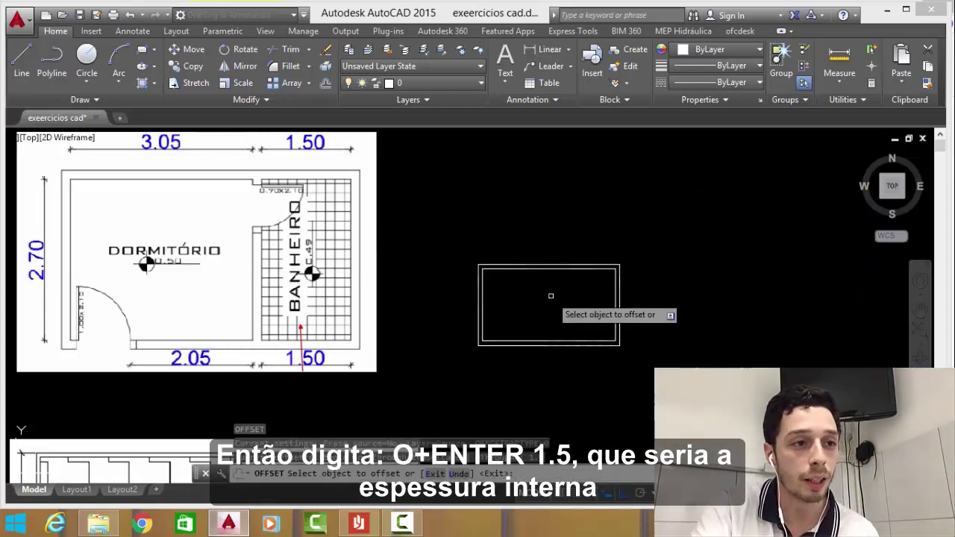
left_click(613, 315)
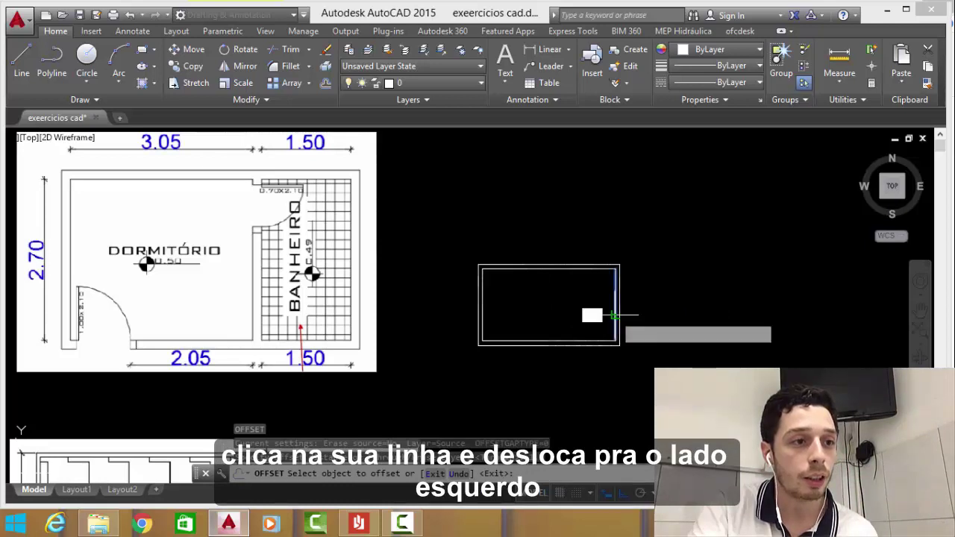
left_click(549, 314)
key("Return")
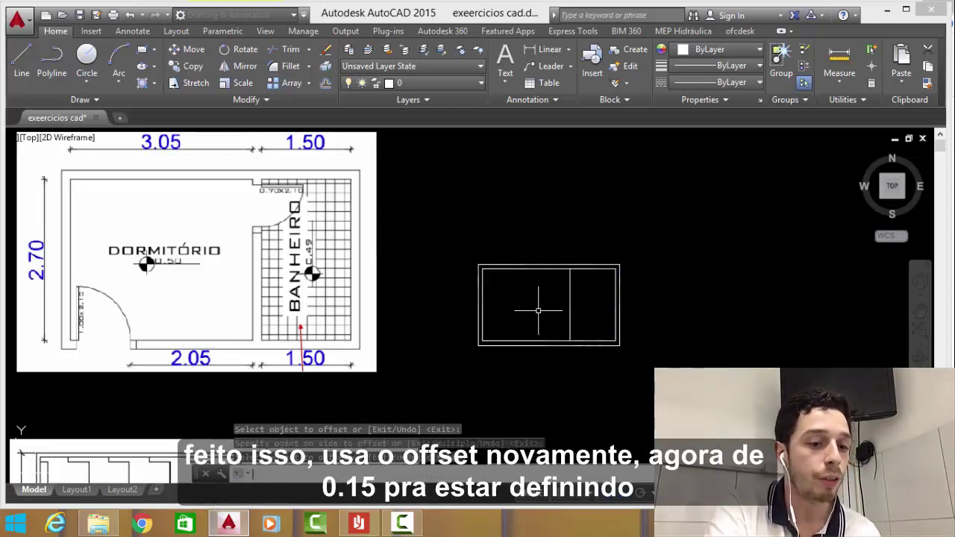
Step: Offset that new line a further 0.15 left to form the dividing wall's thickness
key("Return")
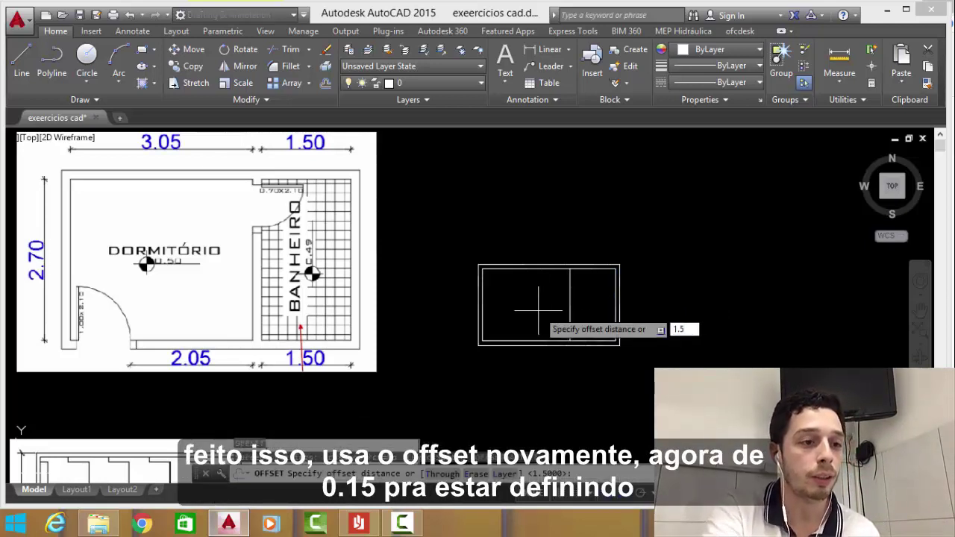
type(".15")
key("Return")
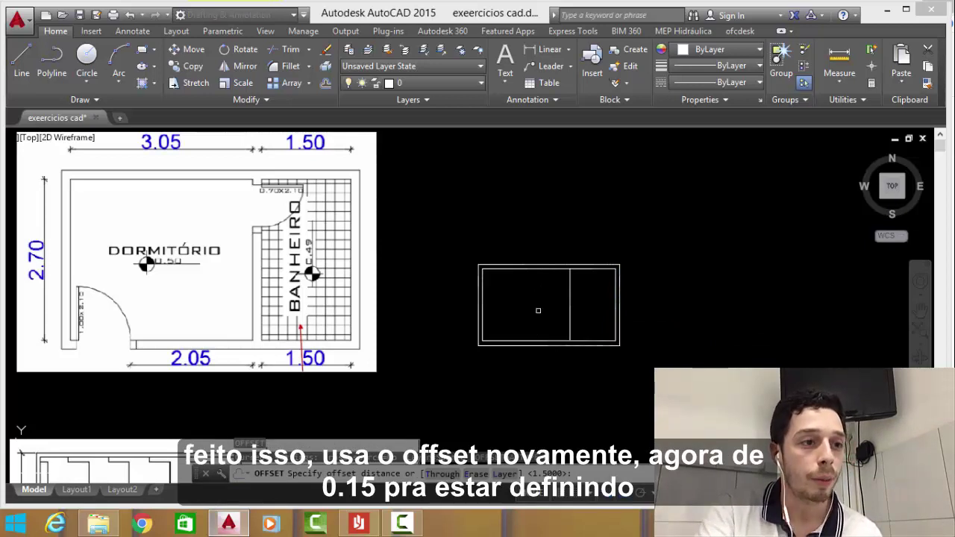
left_click(567, 314)
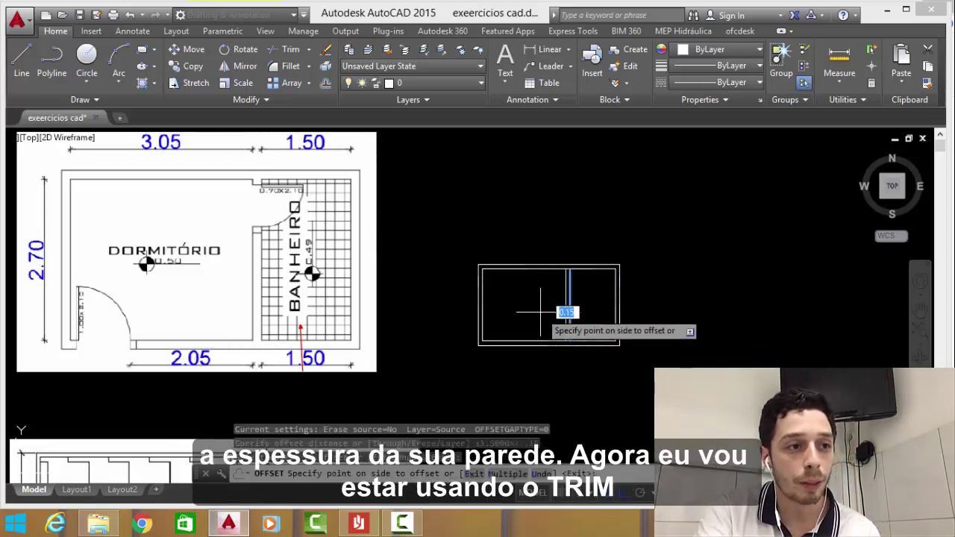
left_click(538, 312)
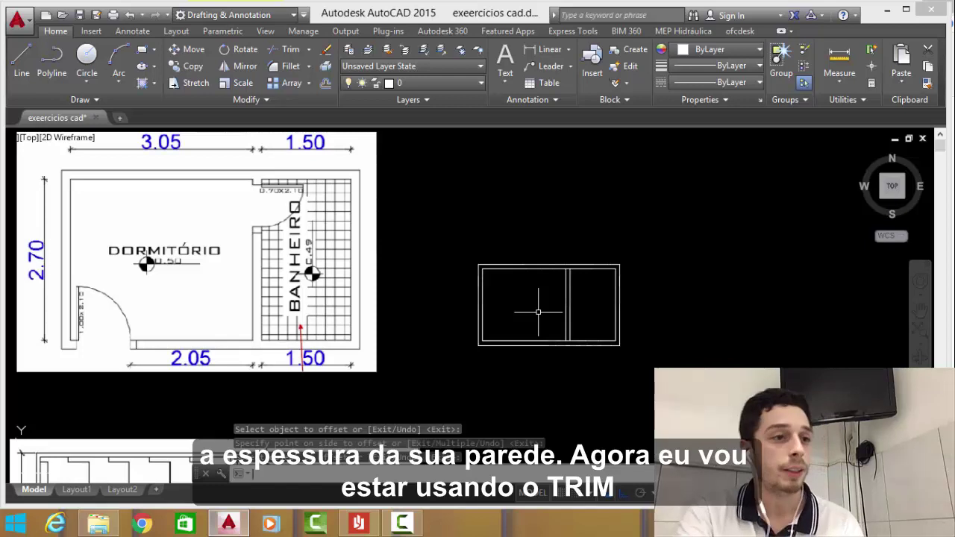
Step: Trim the line segments crossing the partition so it meets the outer walls cleanly
scroll(569, 318, "up", 2)
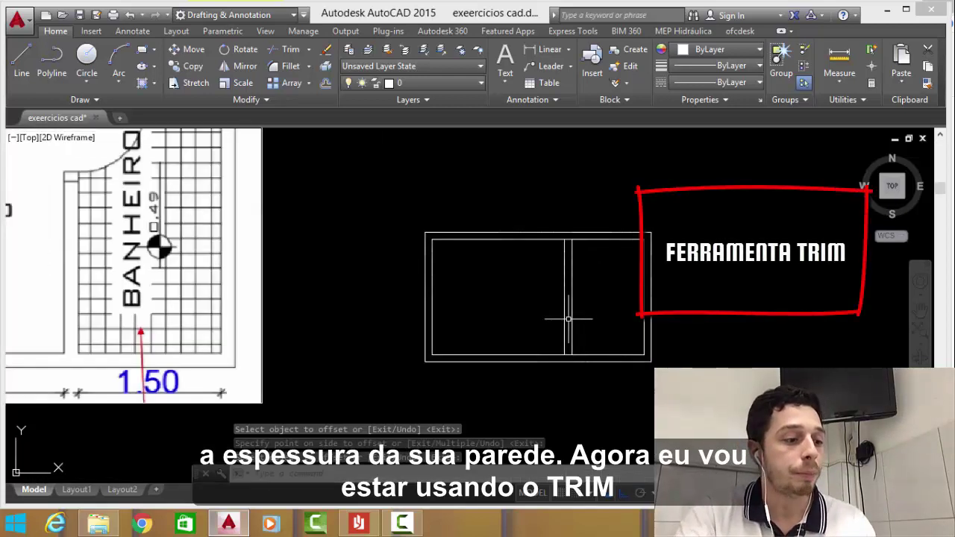
key("Escape")
type("tr")
key("Return")
key("Return")
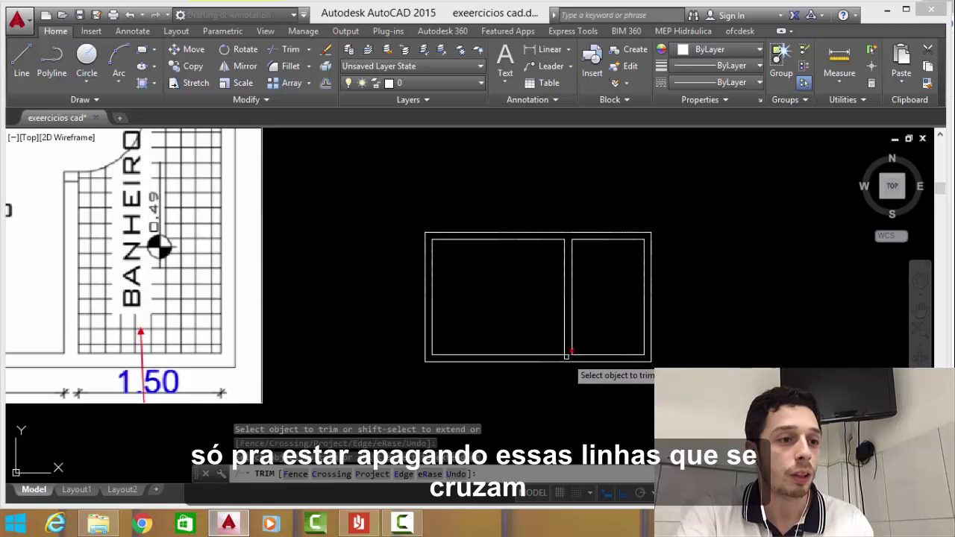
key("Escape")
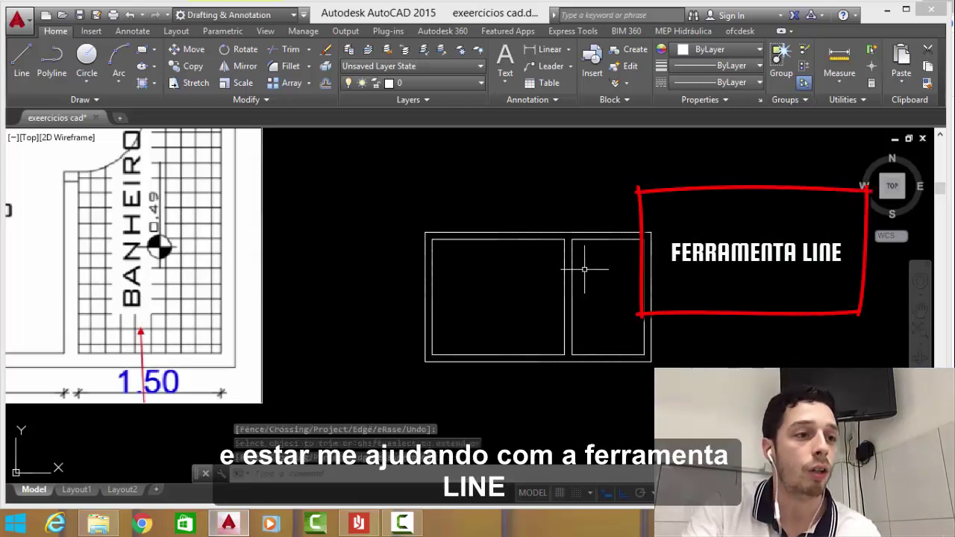
scroll(583, 269, "down", 2)
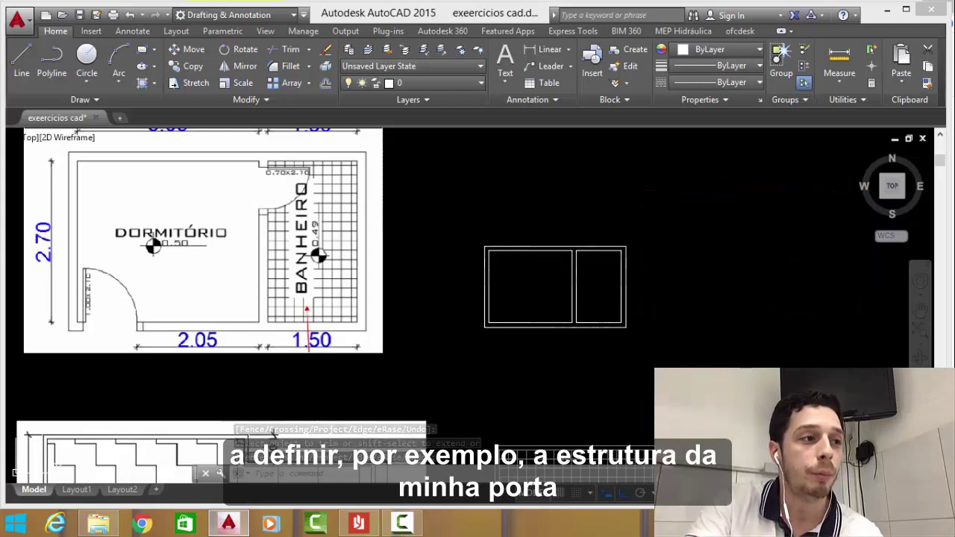
scroll(580, 266, "up", 2)
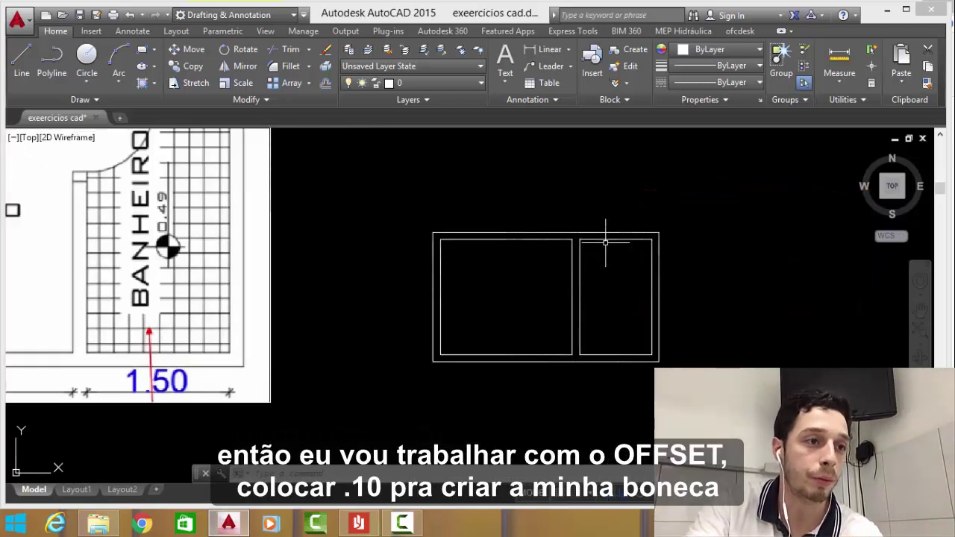
Step: Offset the bathroom's inner top line 0.1 downward
type("o")
key("Return")
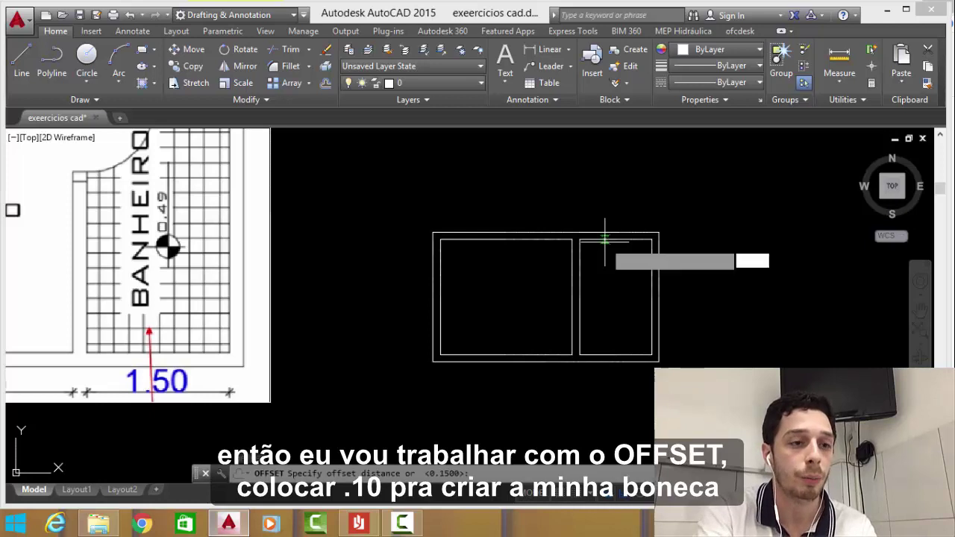
type(".1")
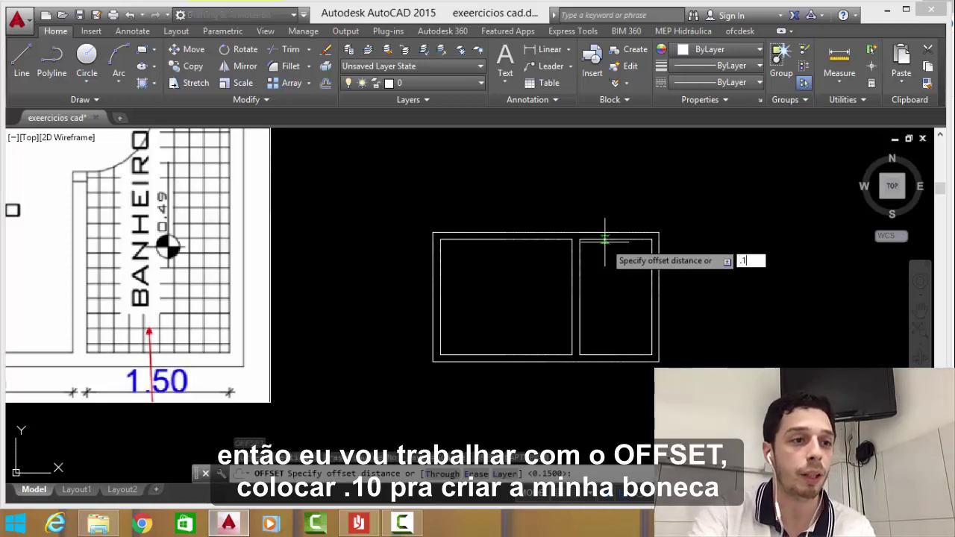
key("Return")
left_click(604, 242)
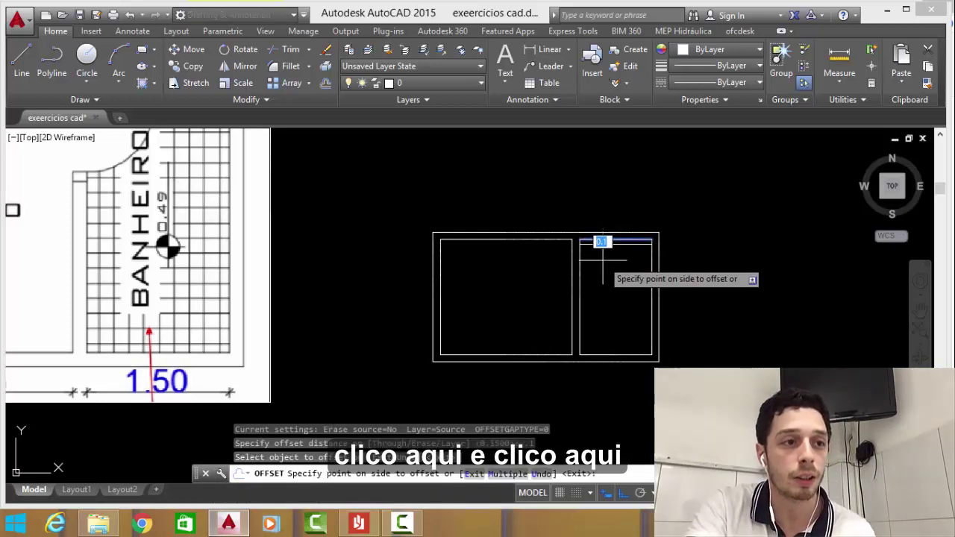
left_click(603, 258)
key("Escape")
Step: Stretch the new line's left end to the wall and begin trimming the excess lines
scroll(602, 246, "up", 2)
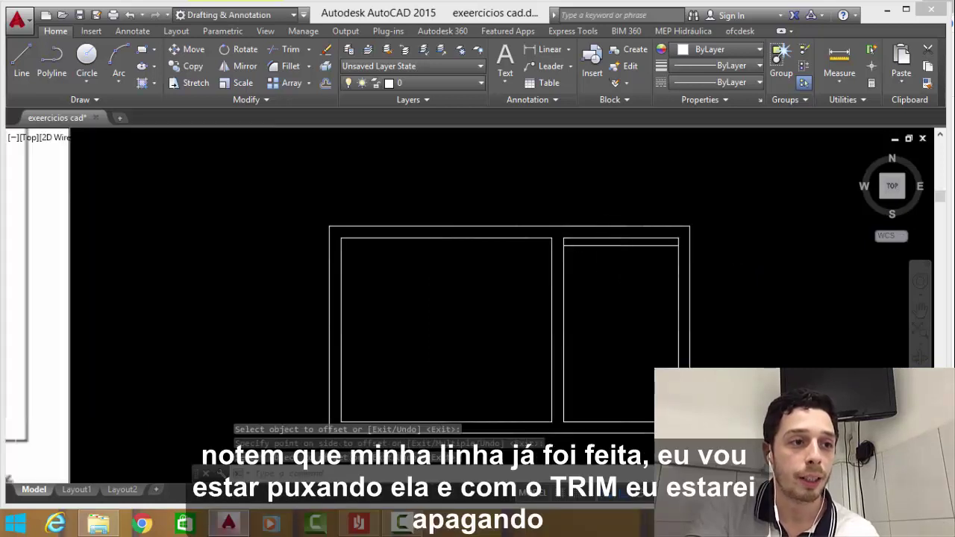
left_click(568, 245)
left_click(563, 245)
left_click(523, 246)
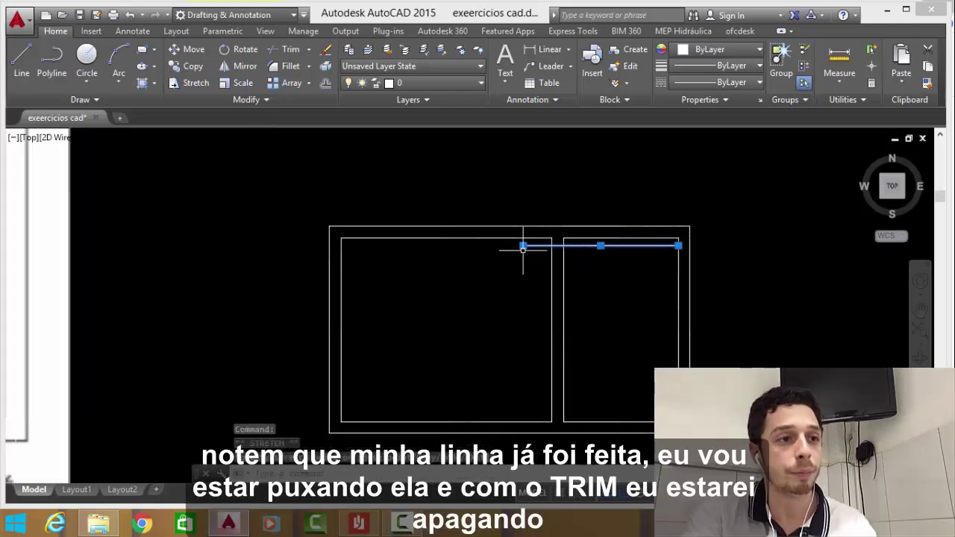
key("Escape")
type("r")
key("Return")
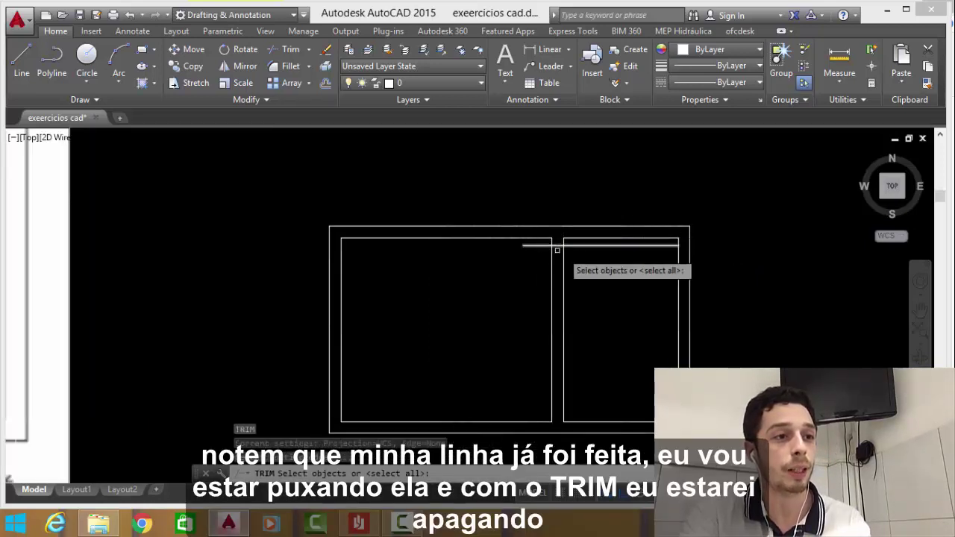
key("Return")
key("Return")
type("O")
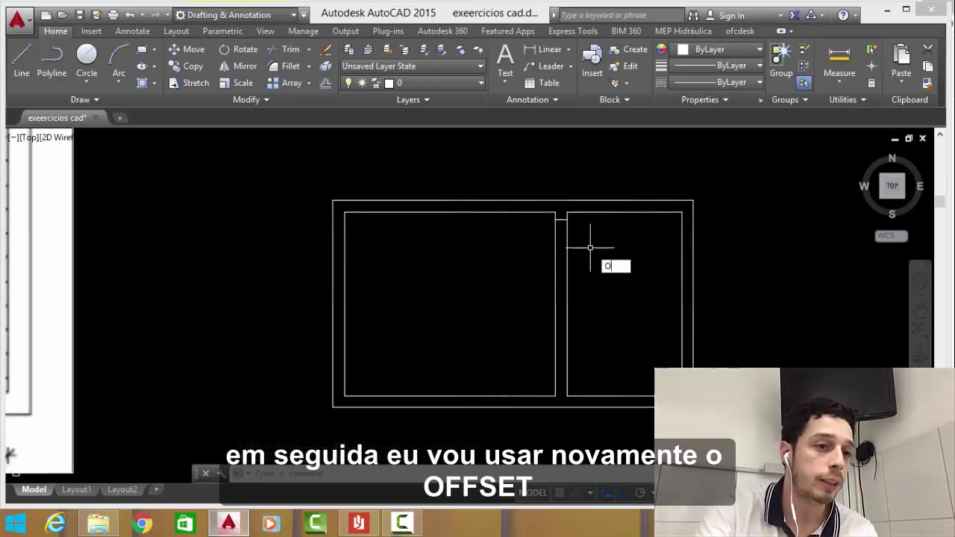
Step: Offset the partition line 0.7 along the dividing wall to mark the door width
key("Return")
scroll(585, 255, "down", 3)
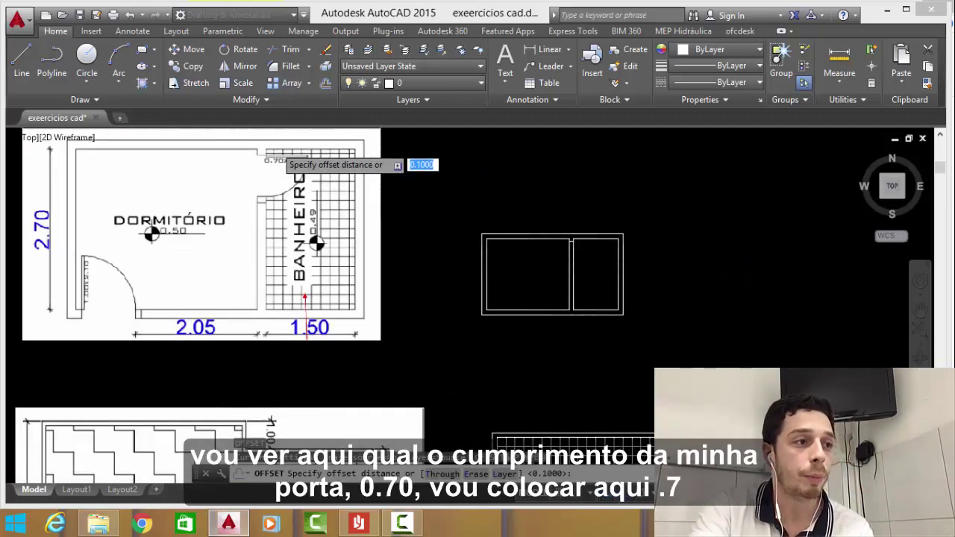
scroll(779, 326, "up", 3)
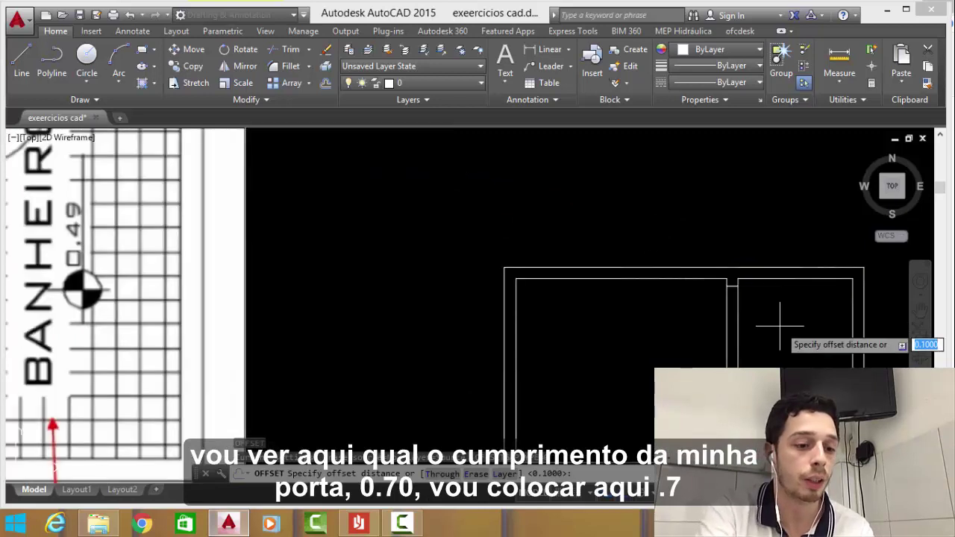
type(".7")
key("Return")
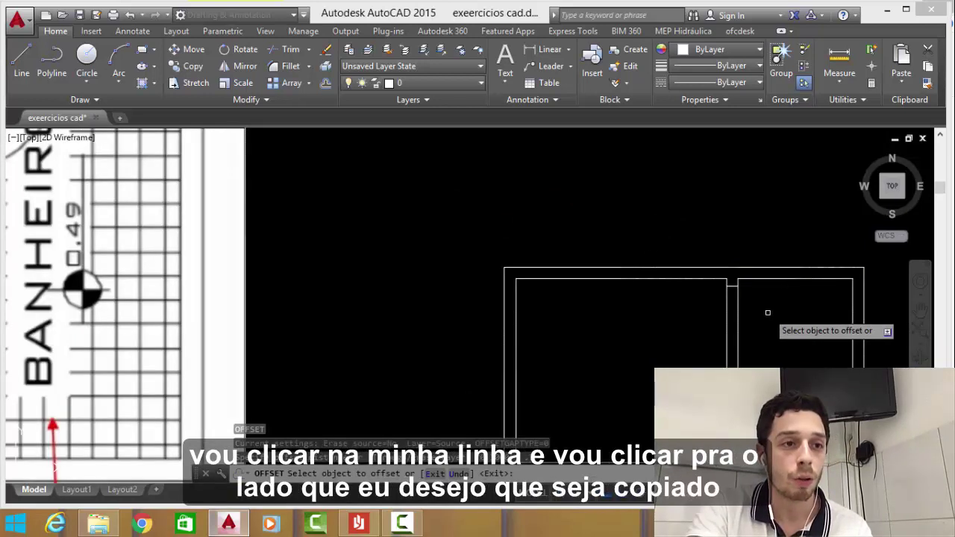
middle_click_drag(746, 295, 714, 279)
left_click(701, 270)
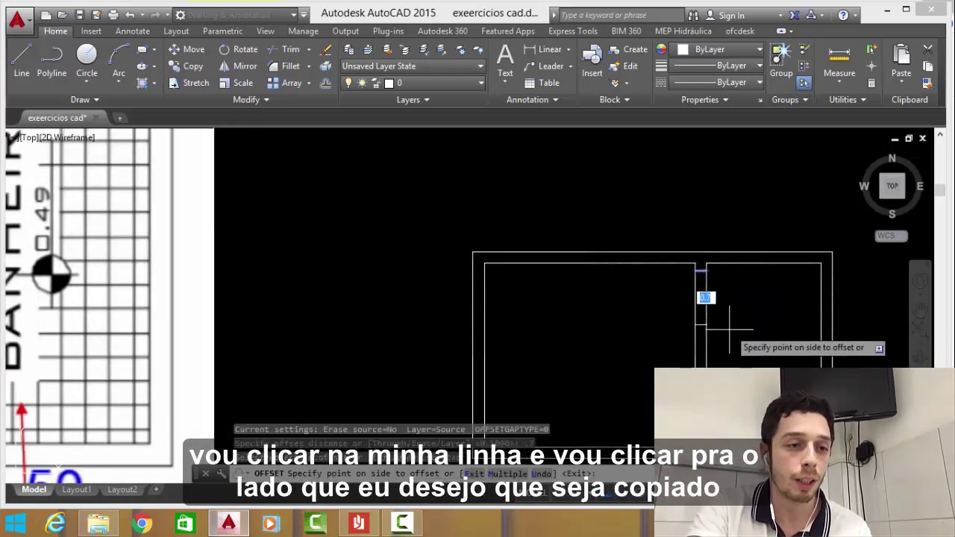
left_click(712, 313)
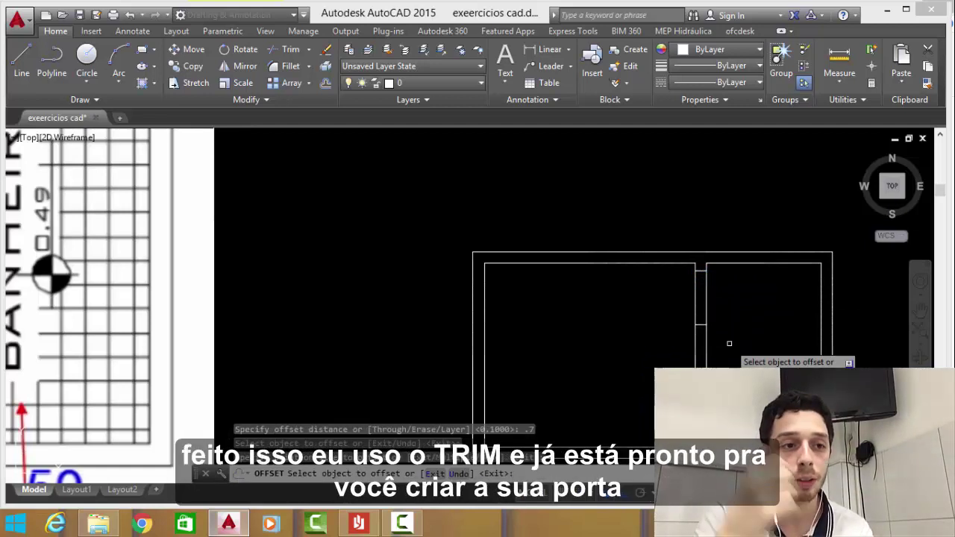
key("Return")
Step: Trim away the wall piece between the lines to open the 0.7 doorway
type("tr")
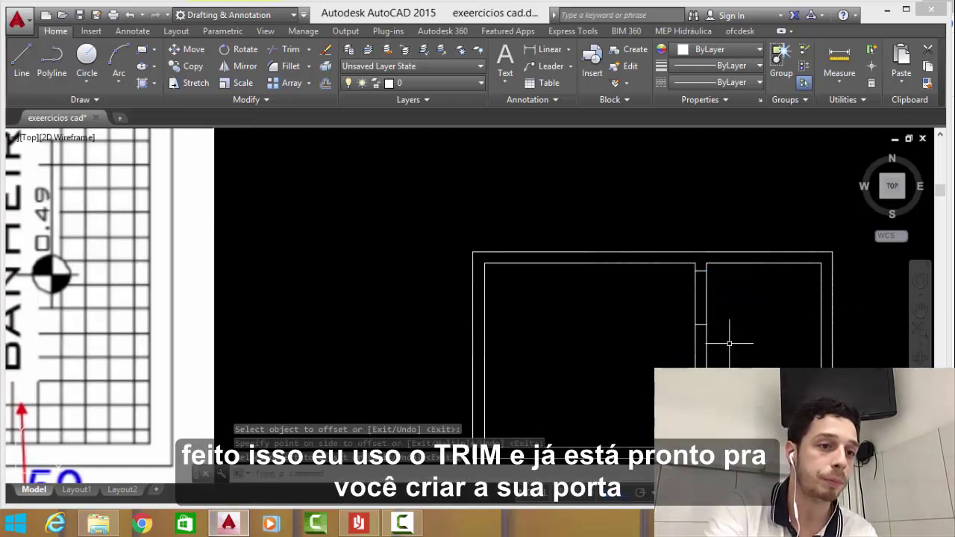
key("space")
key("Return")
left_click(720, 282)
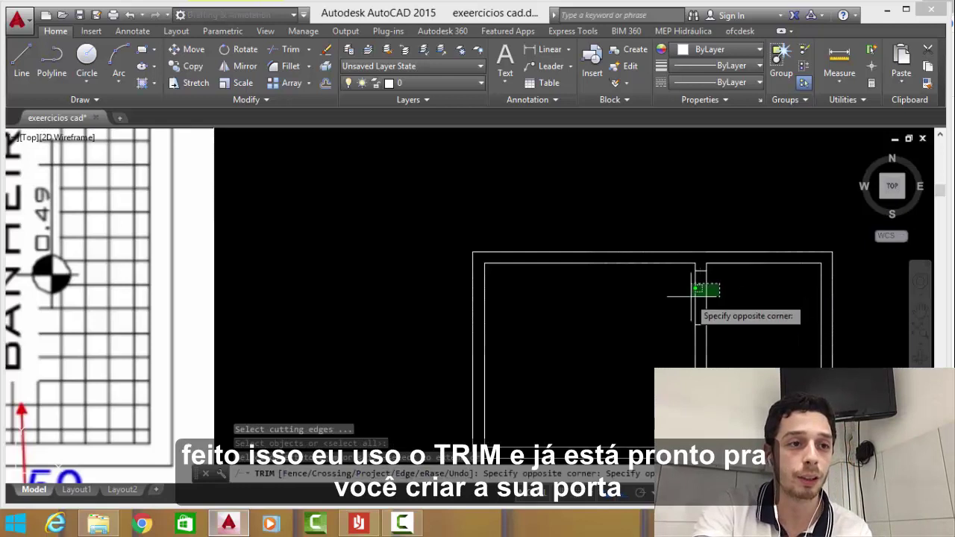
left_click(693, 294)
key("Return")
scroll(666, 304, "down", 2)
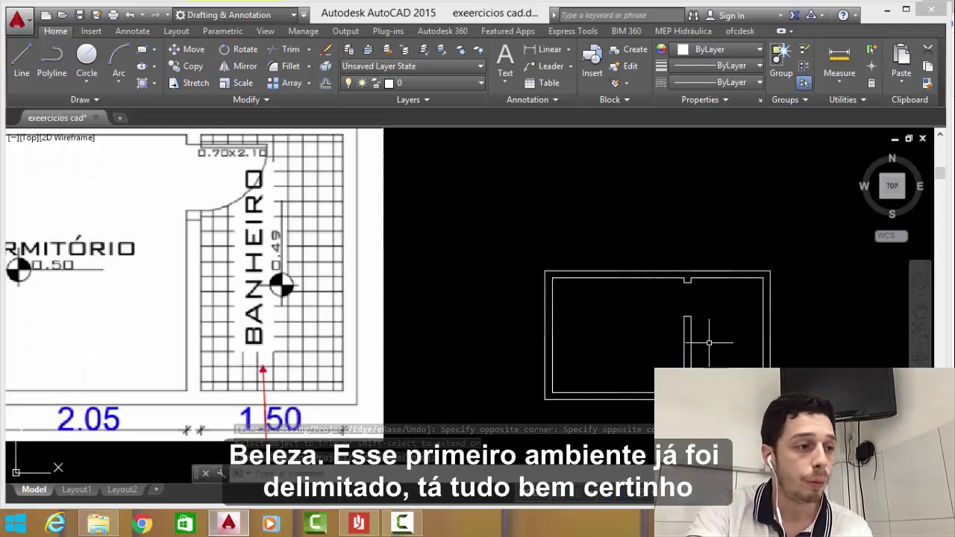
scroll(660, 332, "down", 2)
Step: Offset the bedroom's inner wall outline 0.1 inward
scroll(602, 369, "up", 2)
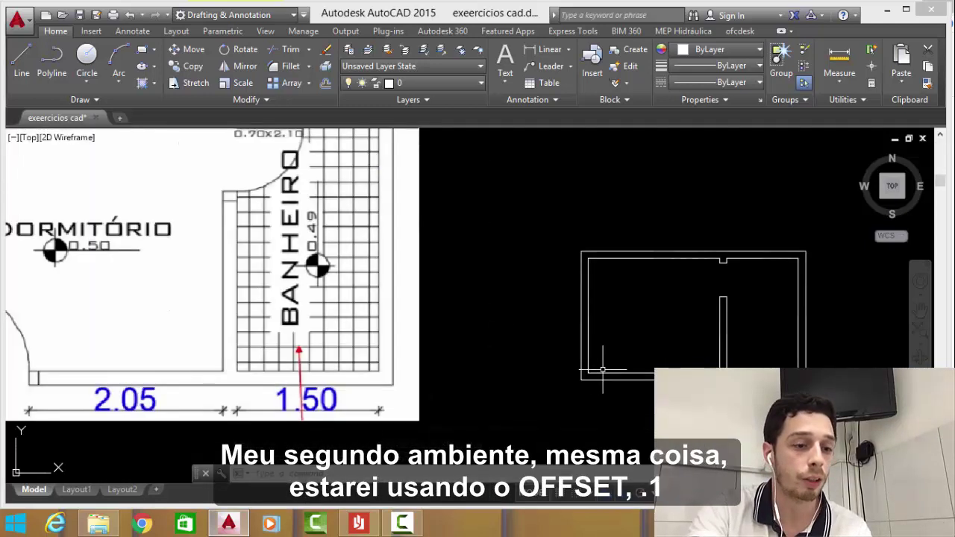
type("o")
key("Return")
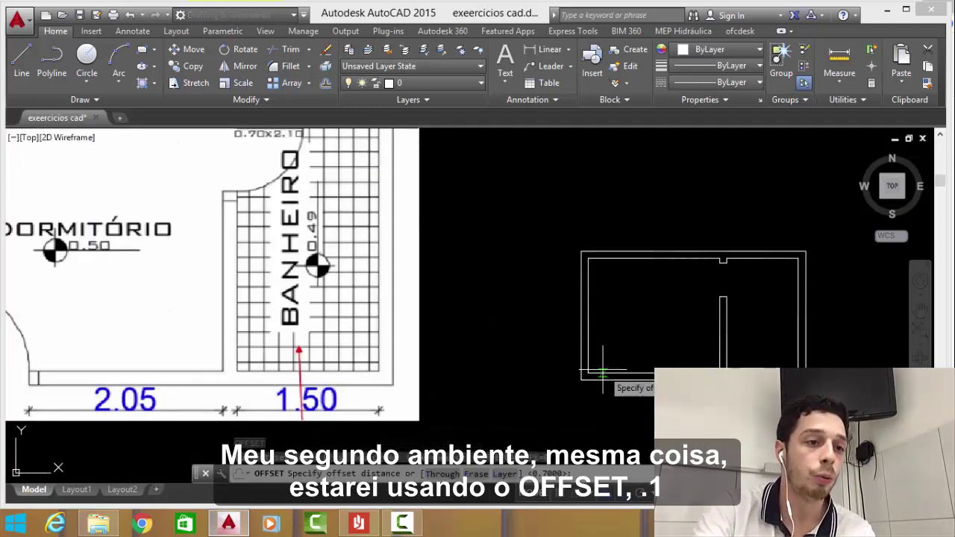
type(".1")
key("Return")
left_click(588, 362)
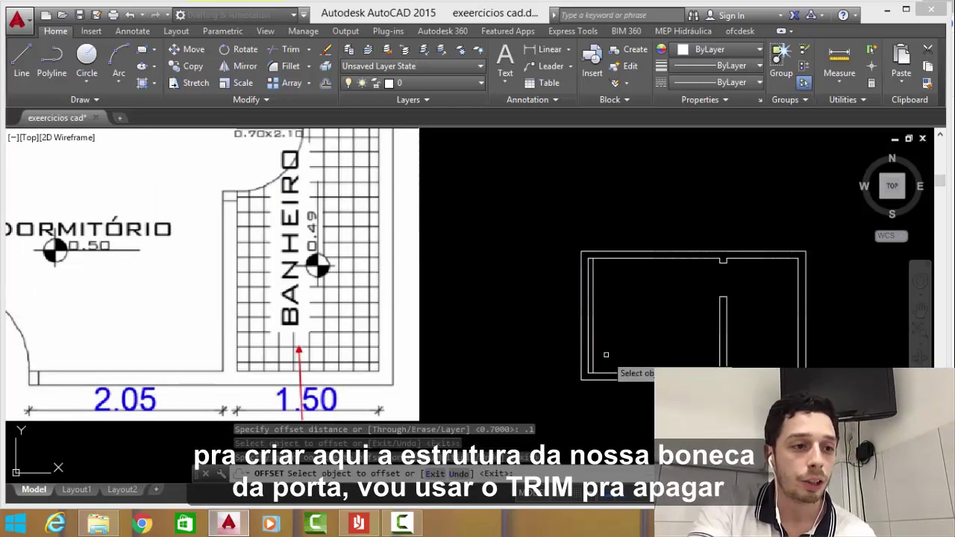
left_click(596, 349)
key("Escape")
Step: Trim off the surplus inner line on the bedroom's left wall
left_click(594, 349)
scroll(595, 373, "up", 2)
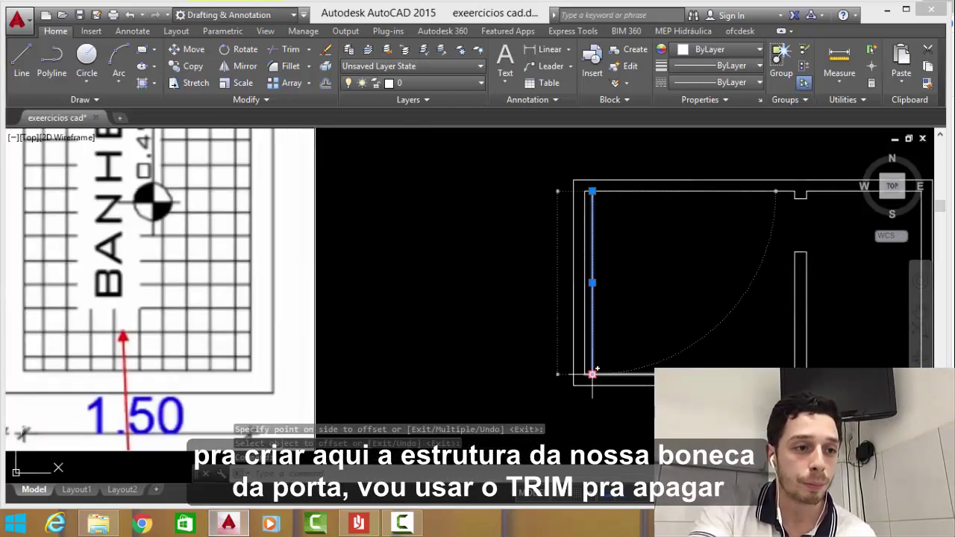
type("tr")
key("Return")
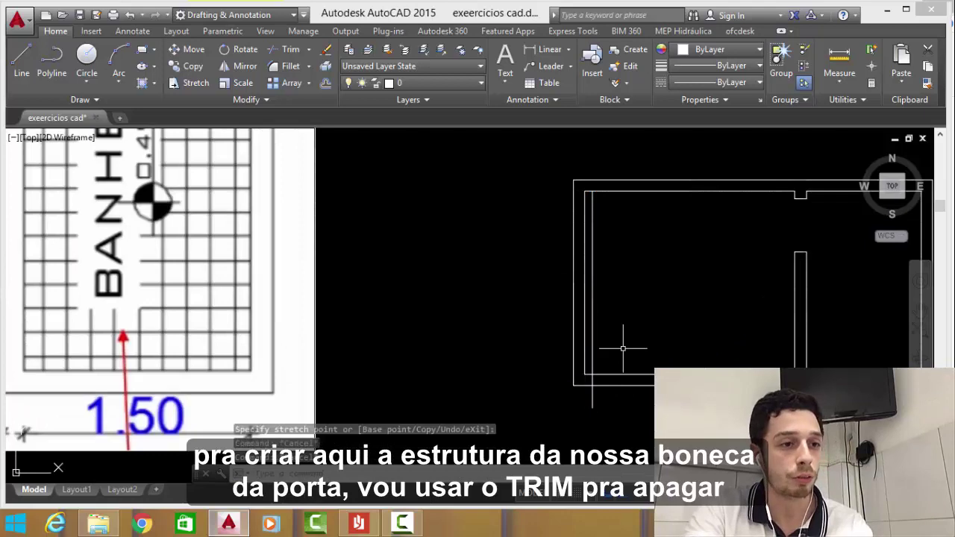
key("Return")
left_click(593, 341)
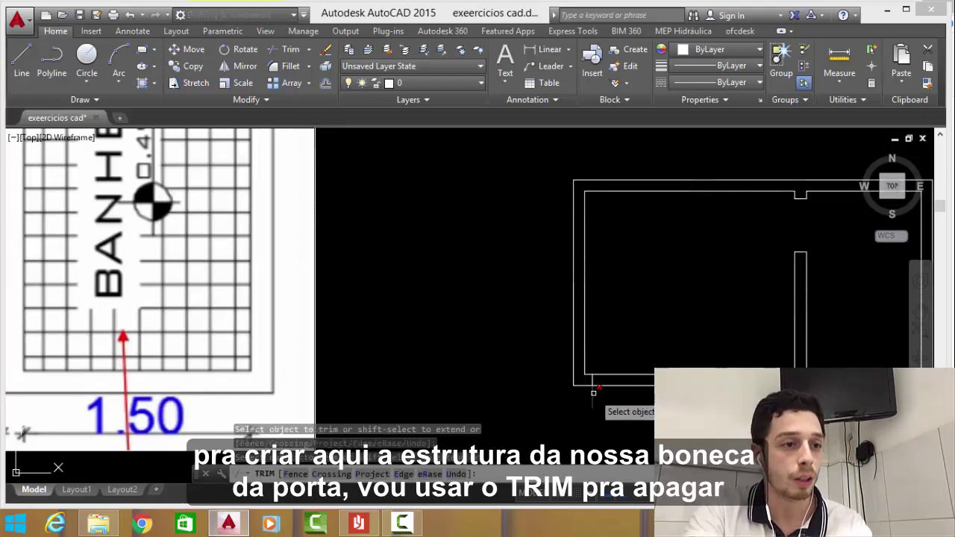
key("Escape")
scroll(589, 388, "down", 8)
scroll(522, 335, "down", 2)
scroll(362, 365, "up", 4)
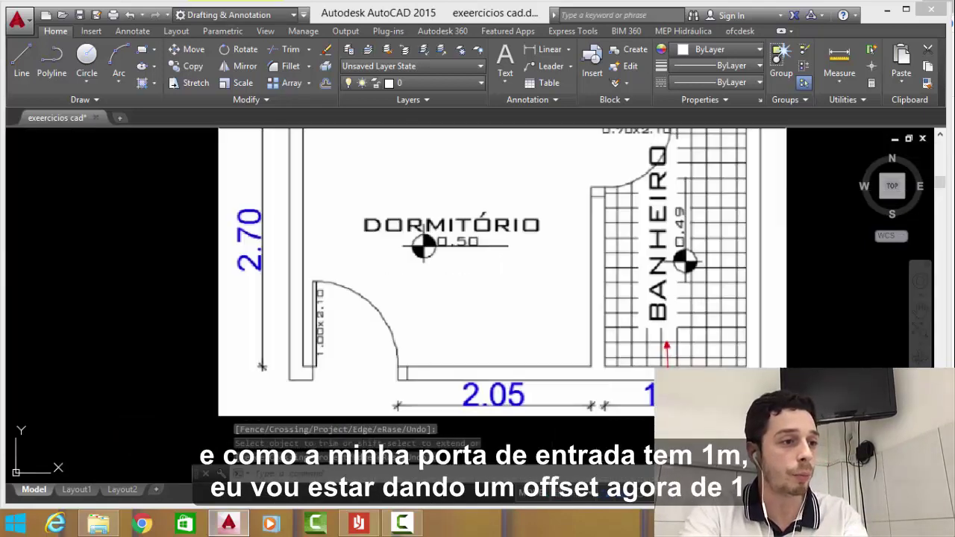
scroll(485, 369, "down", 4)
scroll(686, 364, "up", 2)
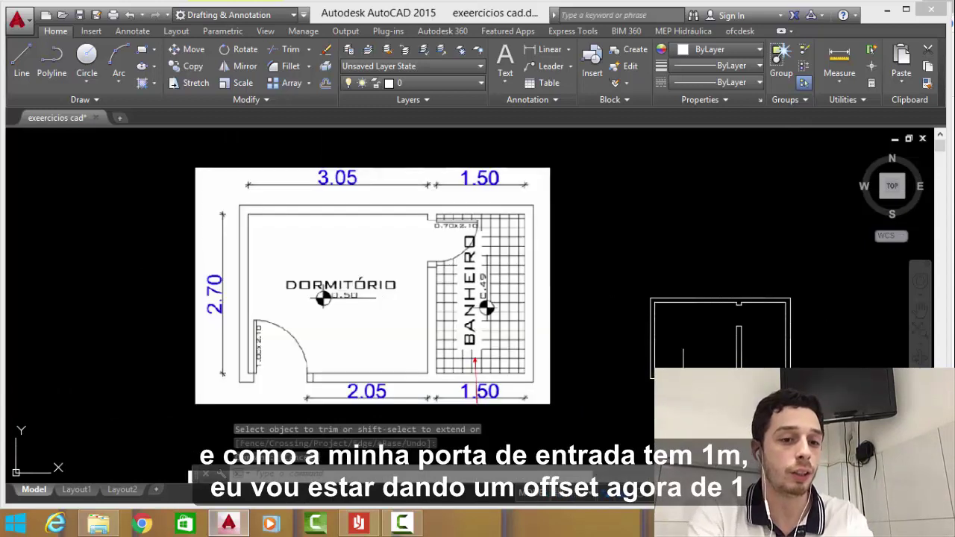
Step: Offset a wall line 1 m along the bottom wall to mark the entrance width
type("o")
key("Return")
scroll(687, 403, "up", 4)
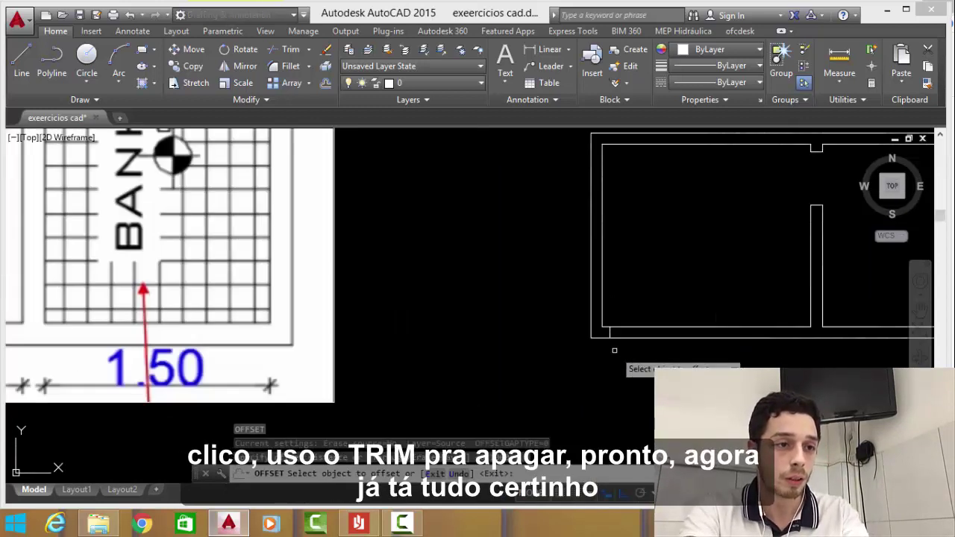
left_click(608, 339)
left_click(686, 341)
key("Return")
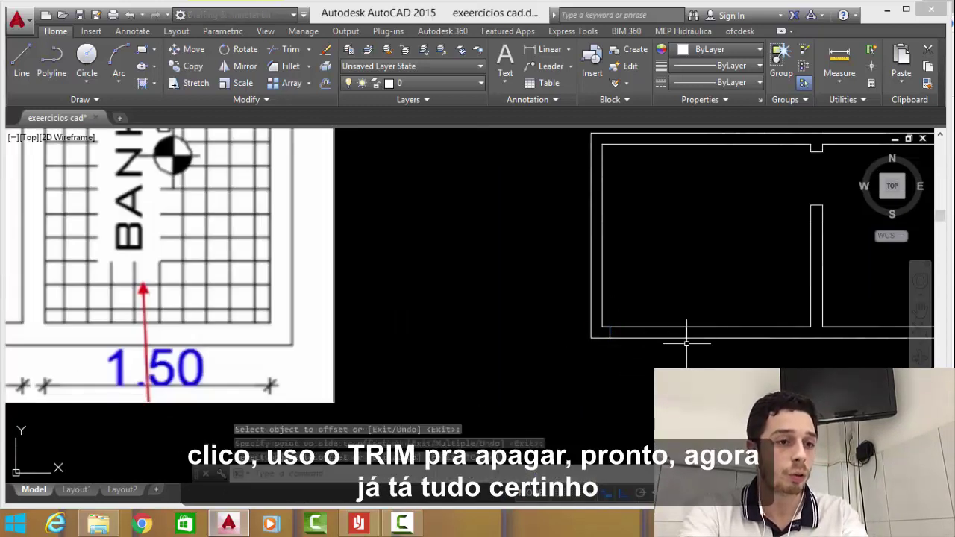
Step: Trim the 1 m entrance doorway out of the bedroom's bottom wall
type("Tr")
key("Return")
key("Return")
left_click(671, 302)
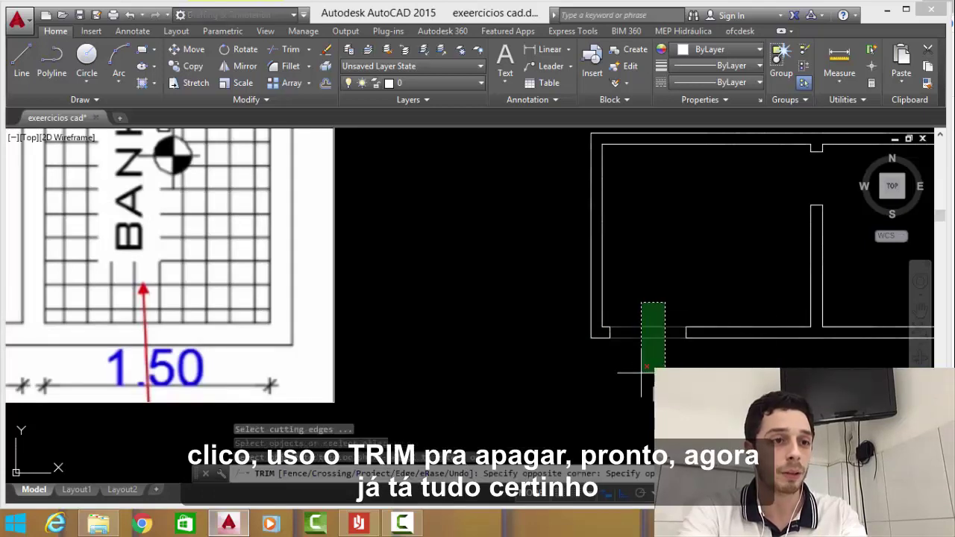
left_click(640, 382)
key("Escape")
scroll(671, 343, "down", 3)
scroll(693, 321, "down", 2)
Step: Draw the 1 by 0.03 entrance door leaf from the doorway corner
scroll(708, 312, "up", 2)
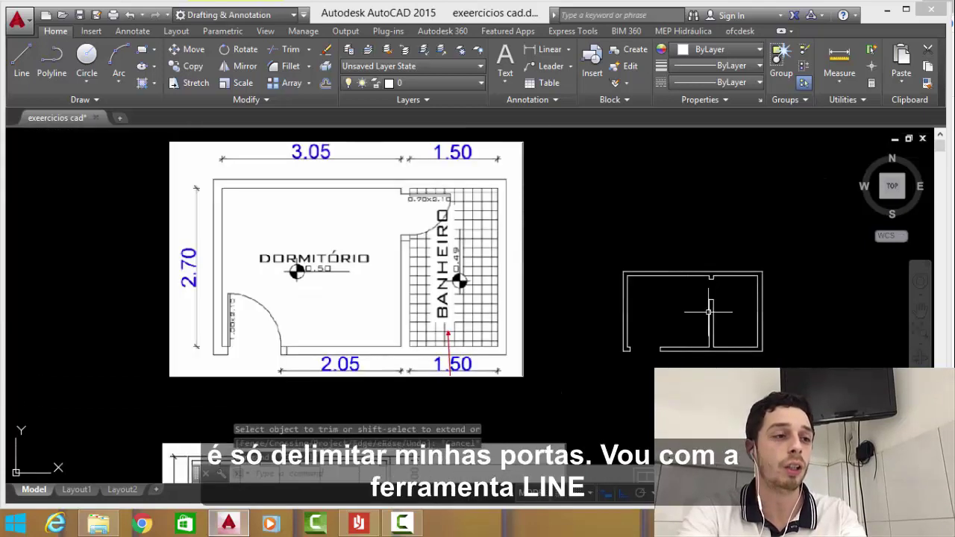
scroll(676, 318, "up", 2)
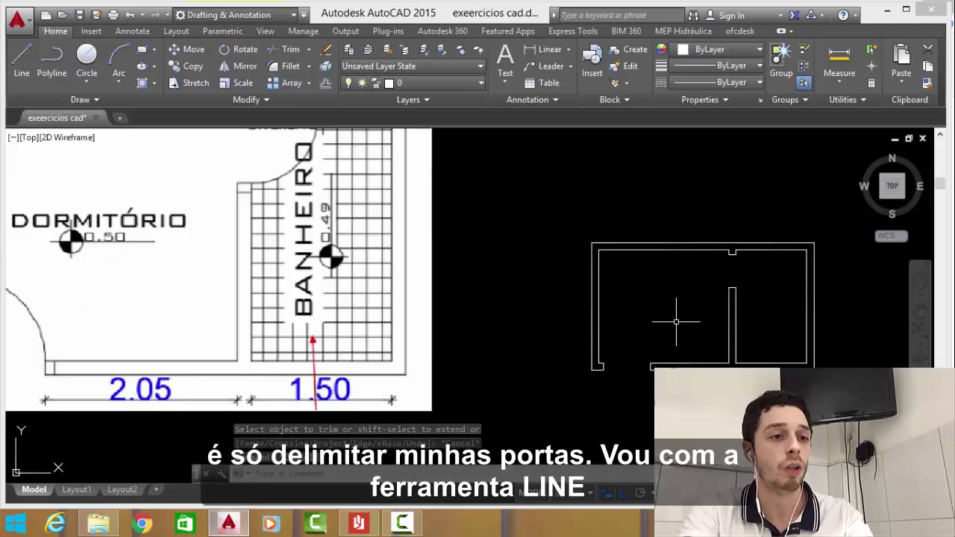
type("l")
key("Return")
scroll(628, 349, "up", 2)
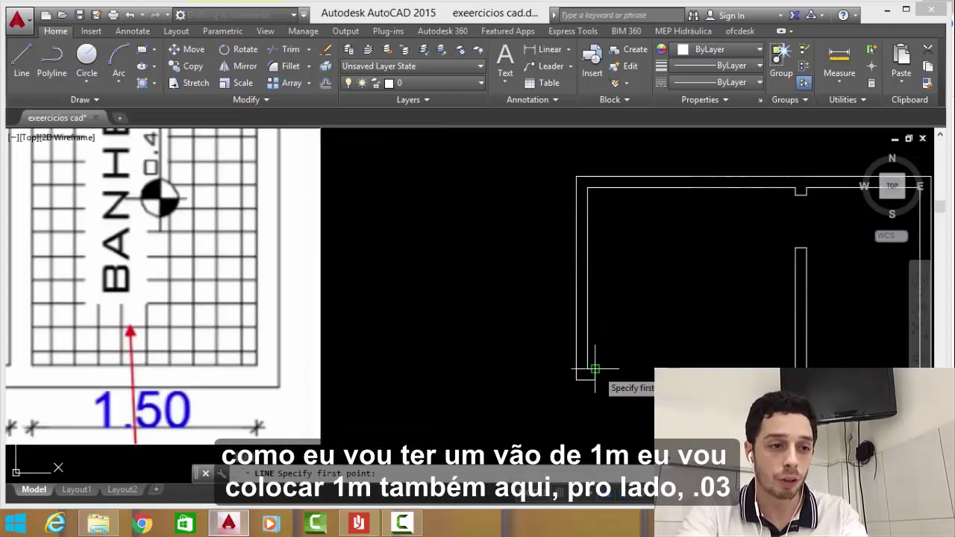
left_click(603, 368)
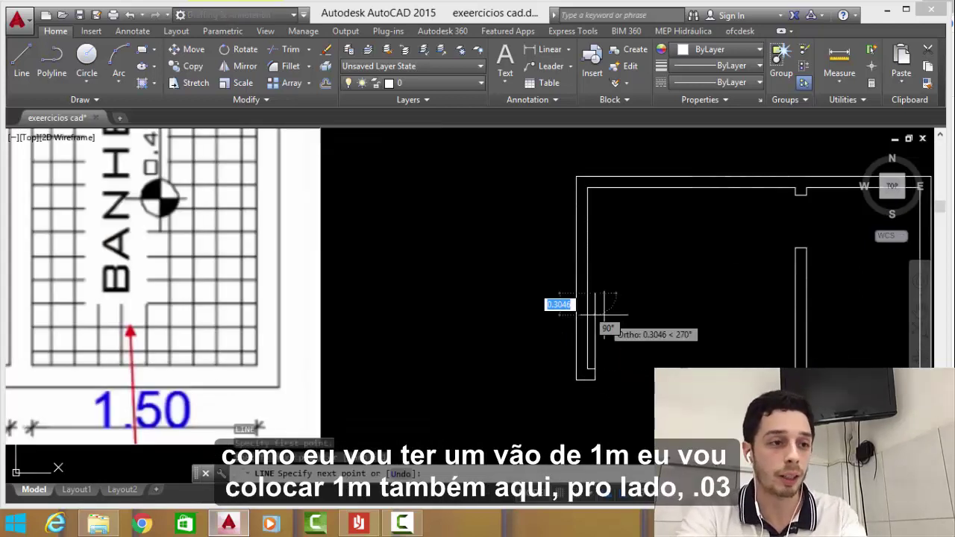
type("1")
key("Return")
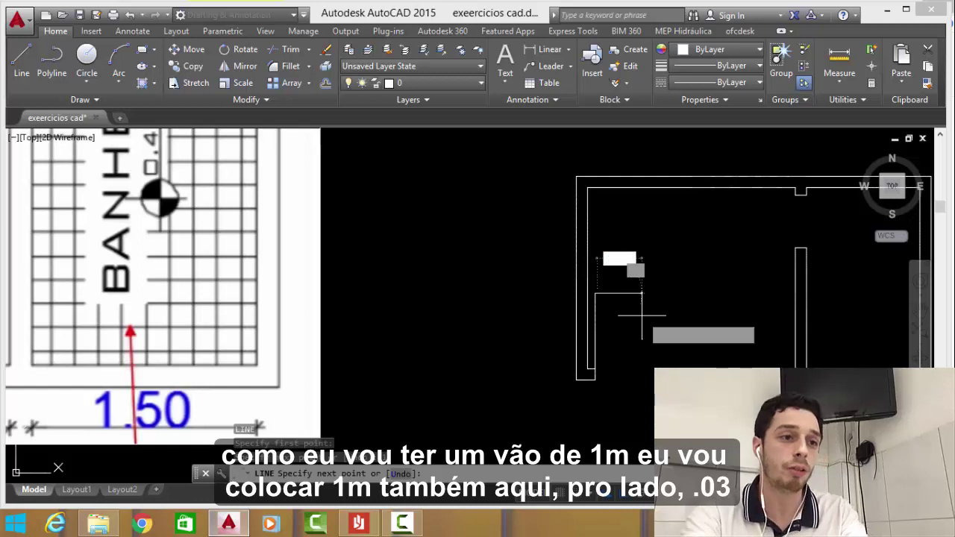
type(".03")
key("Return")
key("Return")
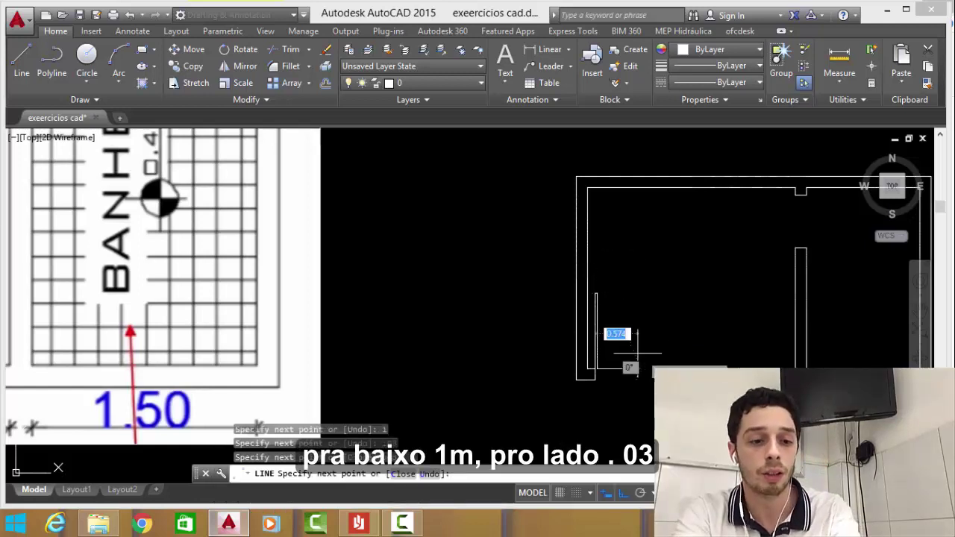
type(".03")
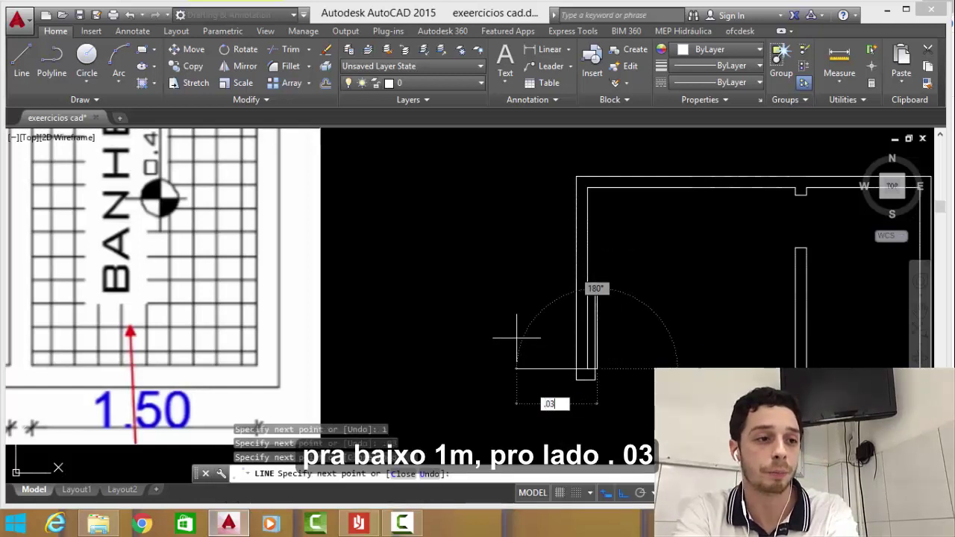
key("Return")
key("Return")
middle_click_drag(803, 273, 705, 299)
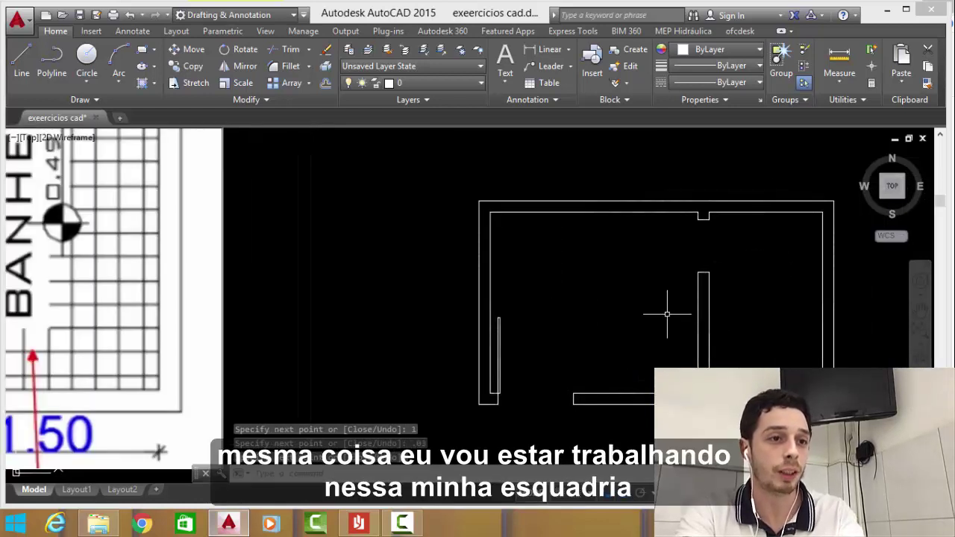
Step: Draw the bathroom door leaf from the opening corner with 0.70 and 0.03 segments
type("line")
key("Return")
left_click(708, 217)
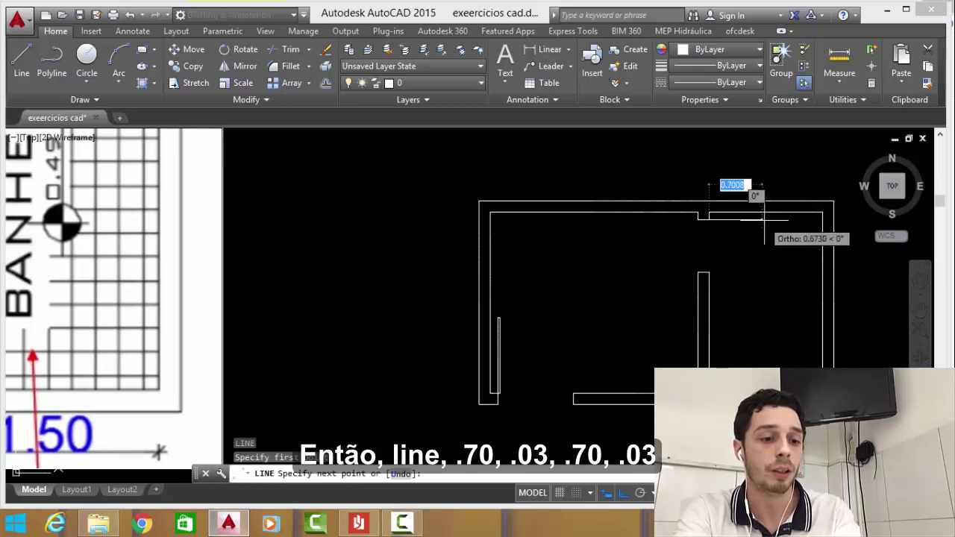
type(".70")
key("Return")
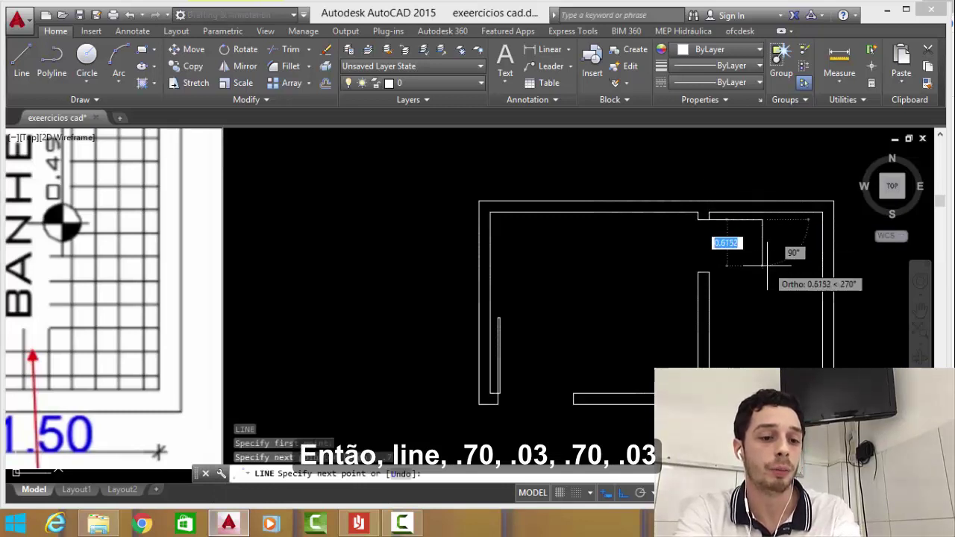
type(".03")
key("Return")
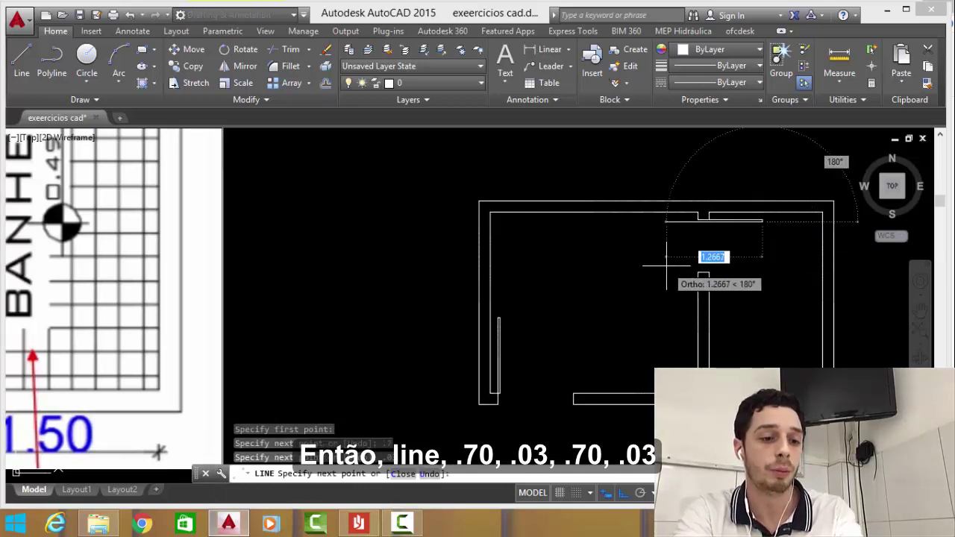
key("Return")
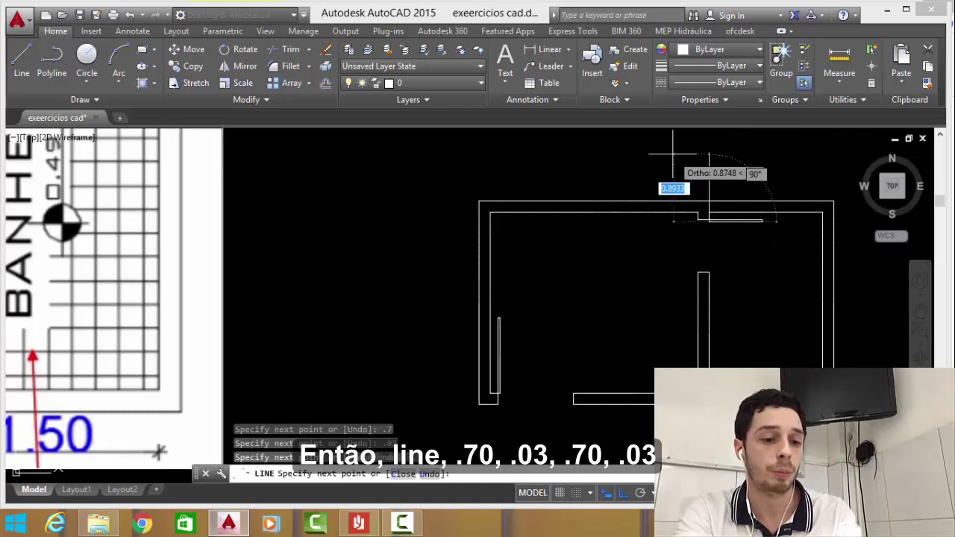
type(".03")
key("Return")
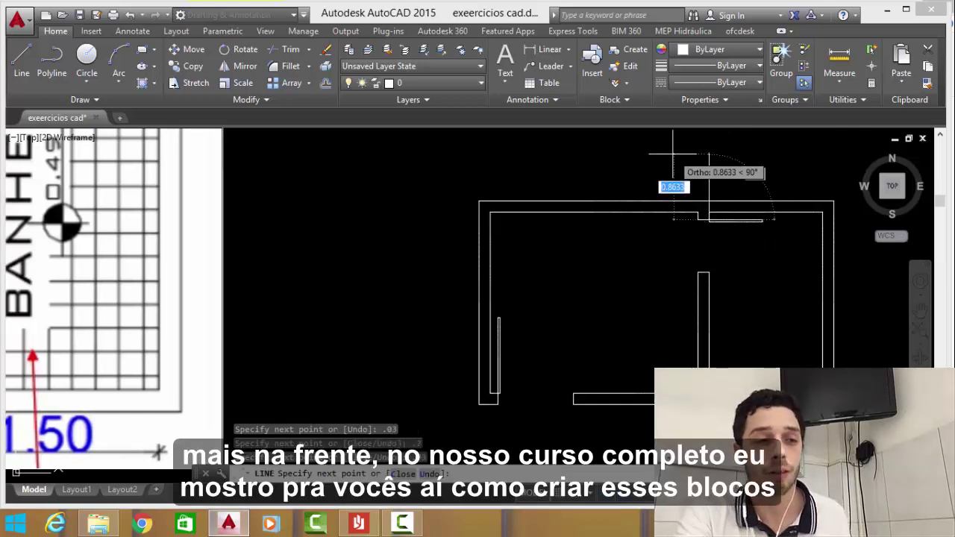
key("Return")
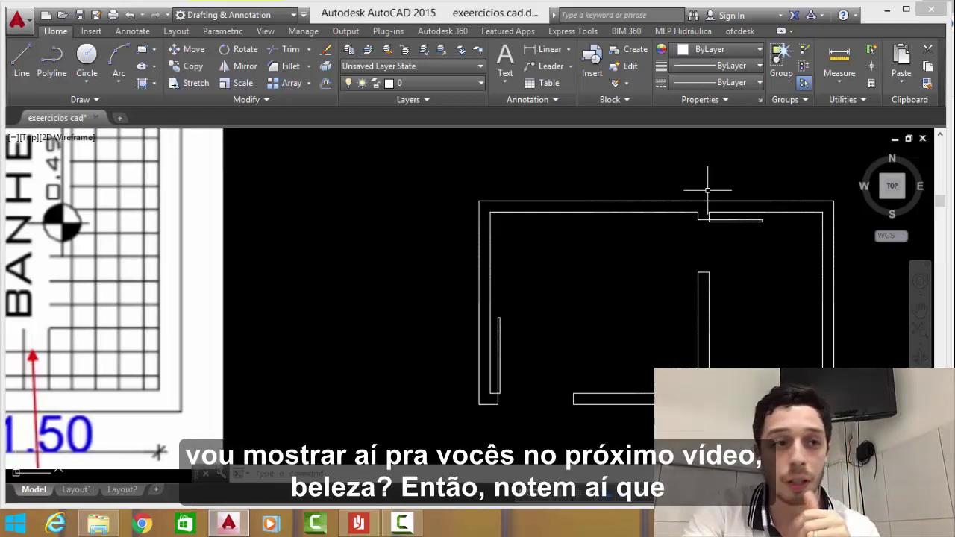
Step: Draw the quarter-circle swing arc for the bathroom door opening
scroll(773, 252, "up", 2)
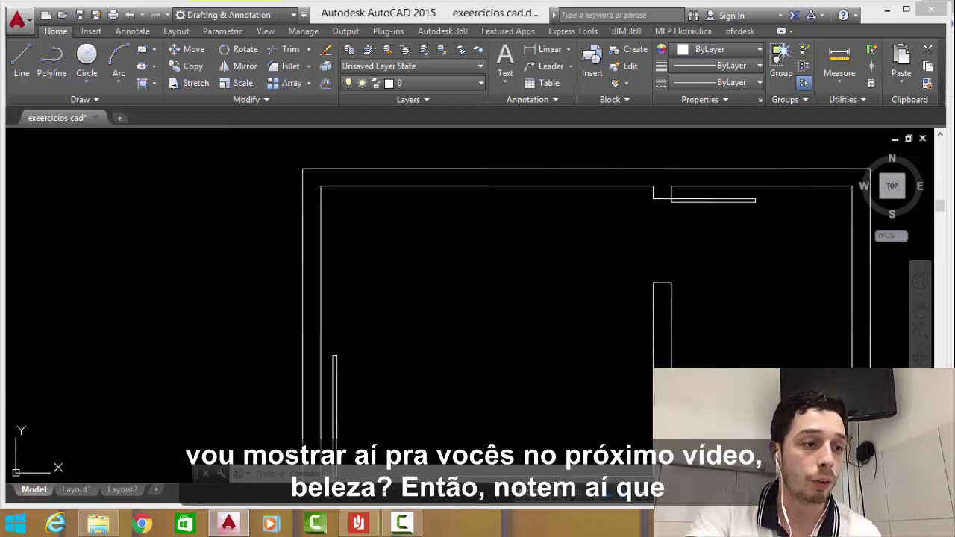
middle_click_drag(747, 261, 731, 238)
key("Return")
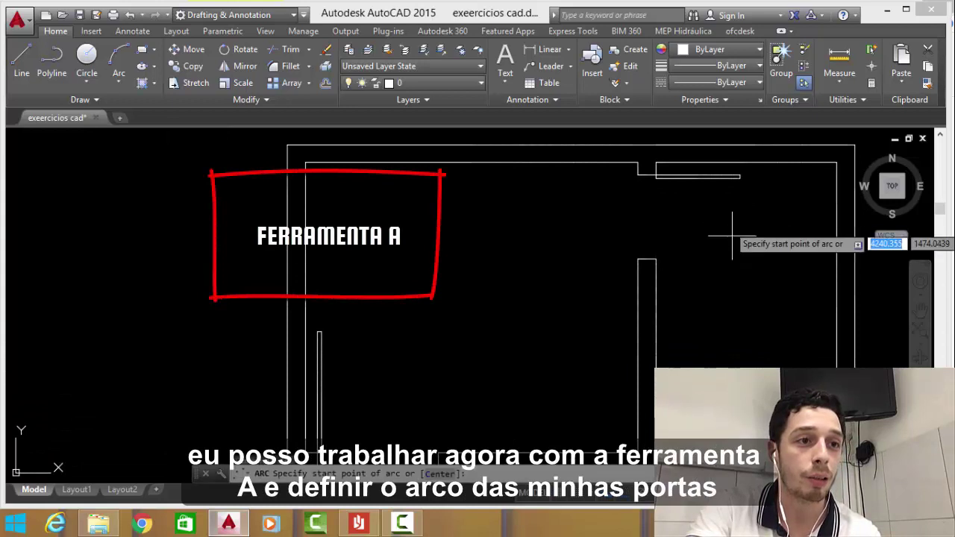
scroll(731, 212, "up", 2)
left_click(748, 156)
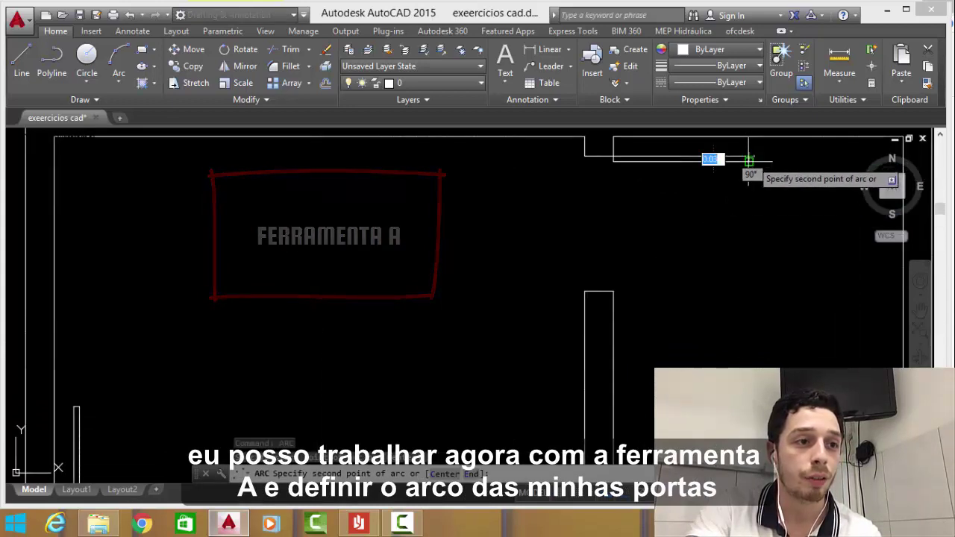
left_click(746, 158)
left_click(613, 291)
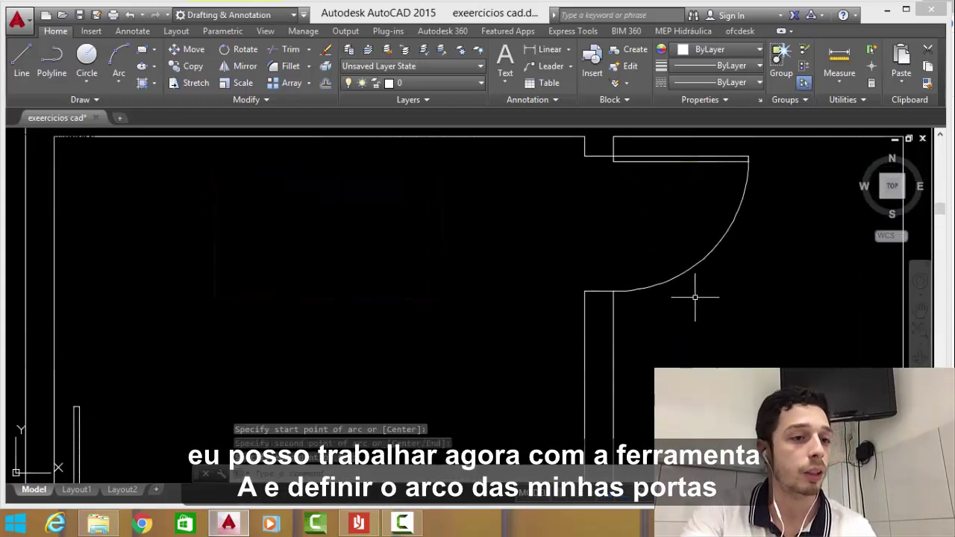
Step: Draw the swing arc for the bedroom entrance door and cancel the stray command
key("Return")
scroll(377, 313, "down", 2)
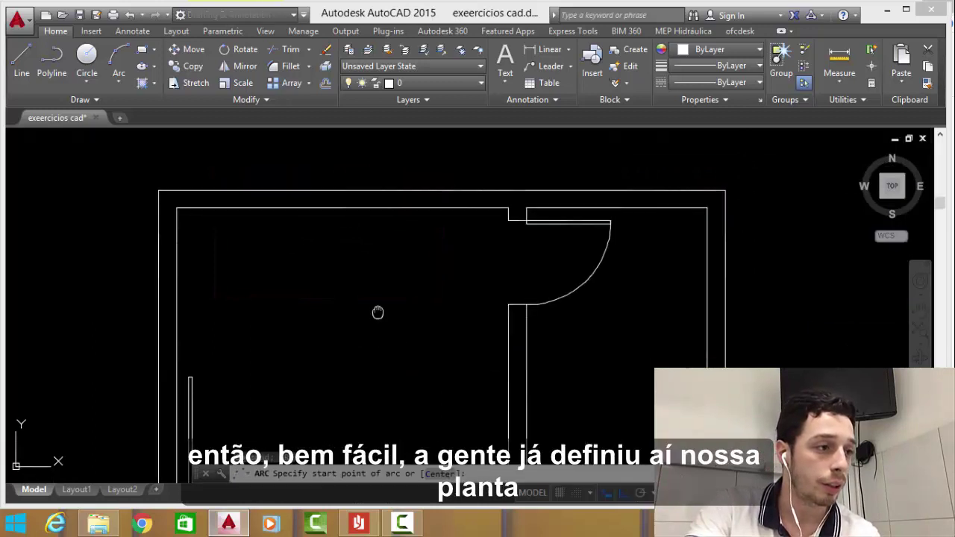
scroll(241, 291, "up", 1)
scroll(209, 316, "up", 2)
scroll(208, 316, "up", 2)
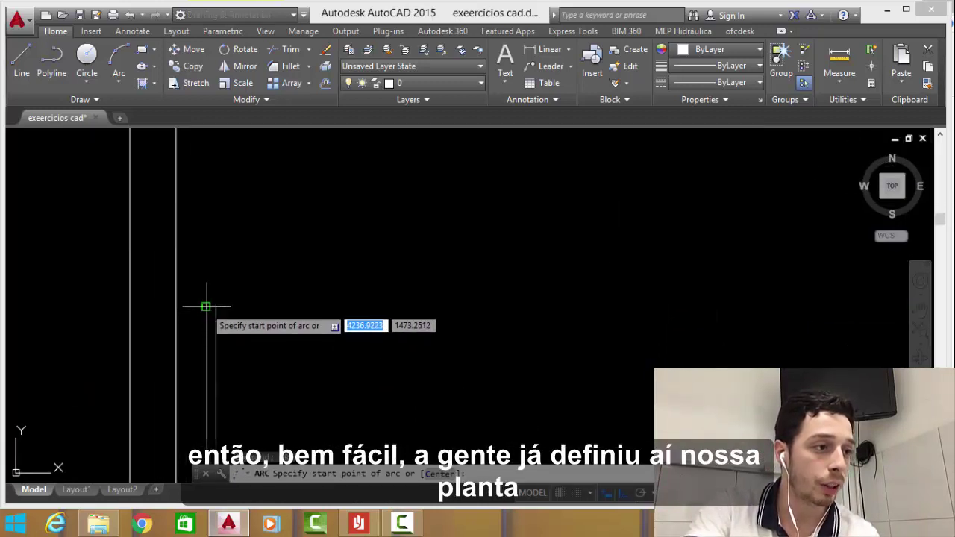
left_click(206, 306)
left_click(213, 305)
scroll(300, 326, "down", 2)
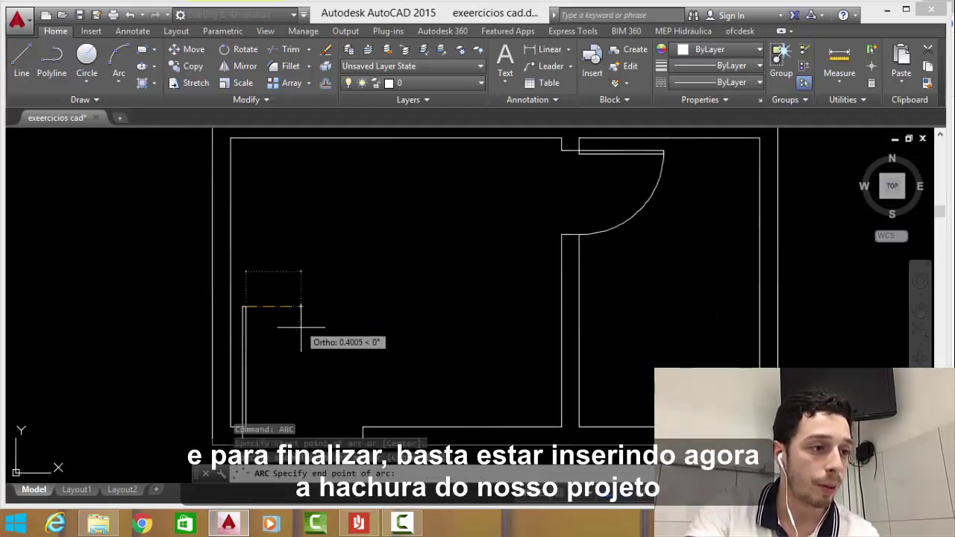
left_click(363, 419)
type("v")
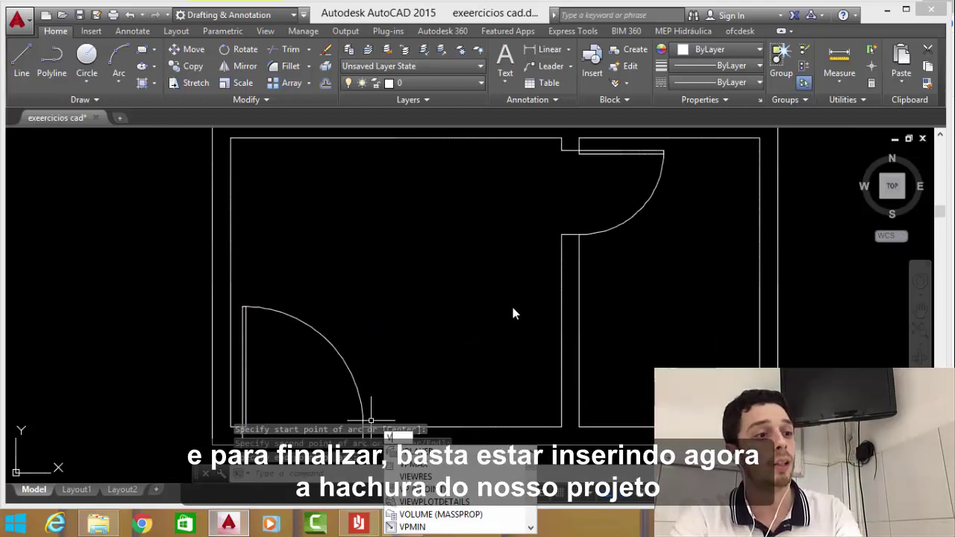
key("Escape")
key("Escape")
scroll(513, 305, "down", 3)
scroll(512, 305, "down", 3)
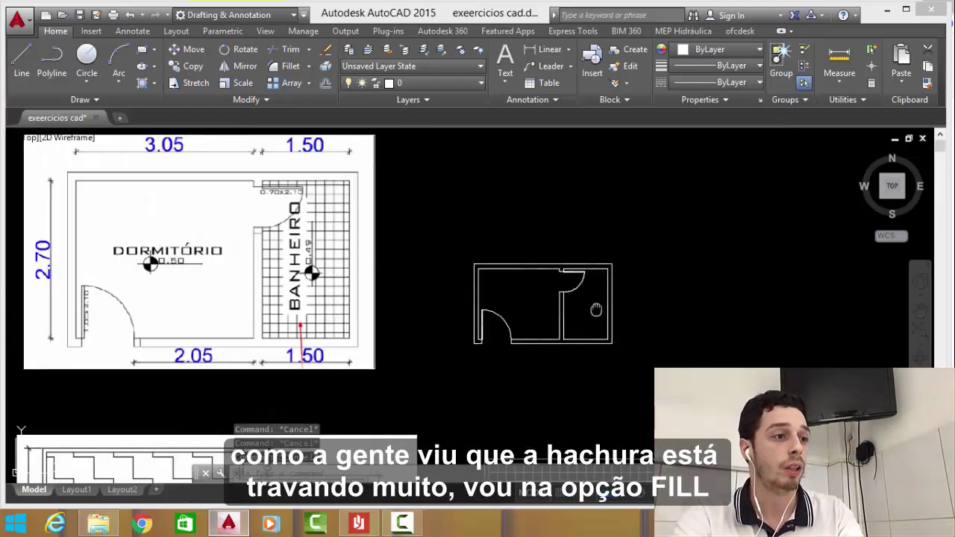
Step: Turn FILL off and hatch the bathroom floor with a USER square-grid pattern
middle_click_drag(596, 310, 604, 331)
scroll(603, 330, "up", 2)
type("FILL")
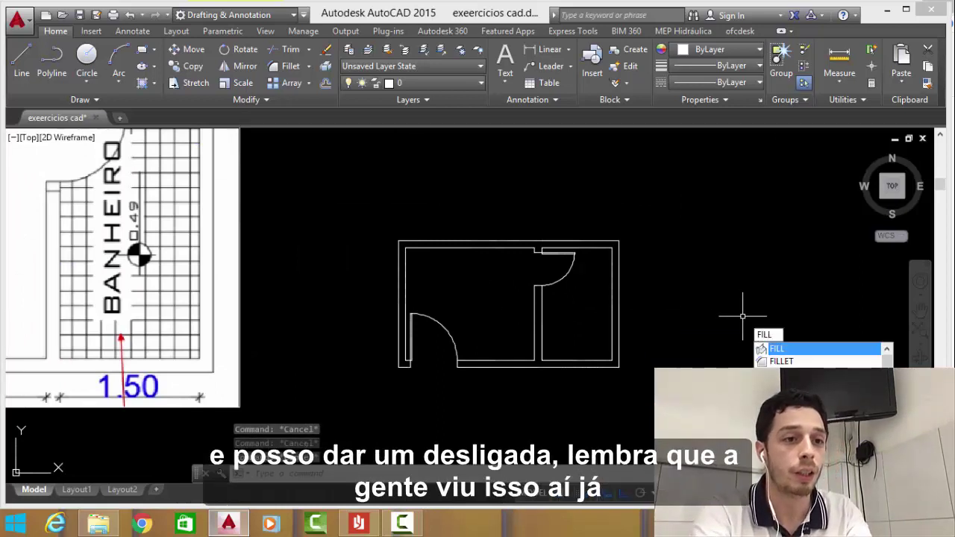
key("Return")
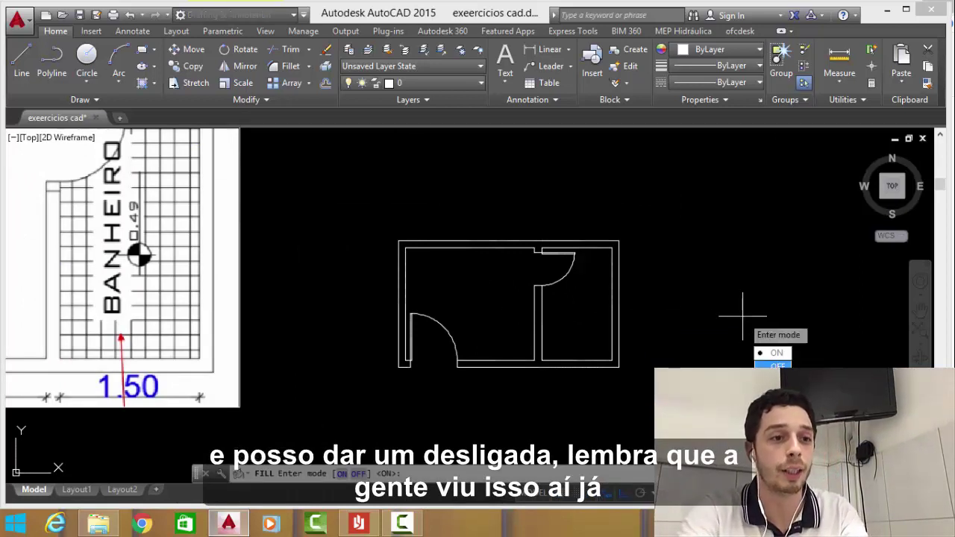
key("Return")
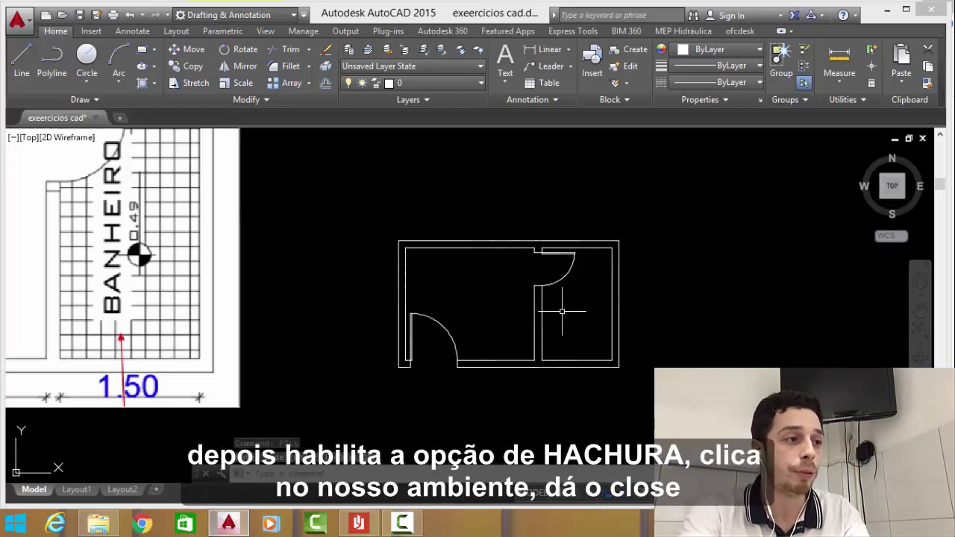
type("H")
key("Return")
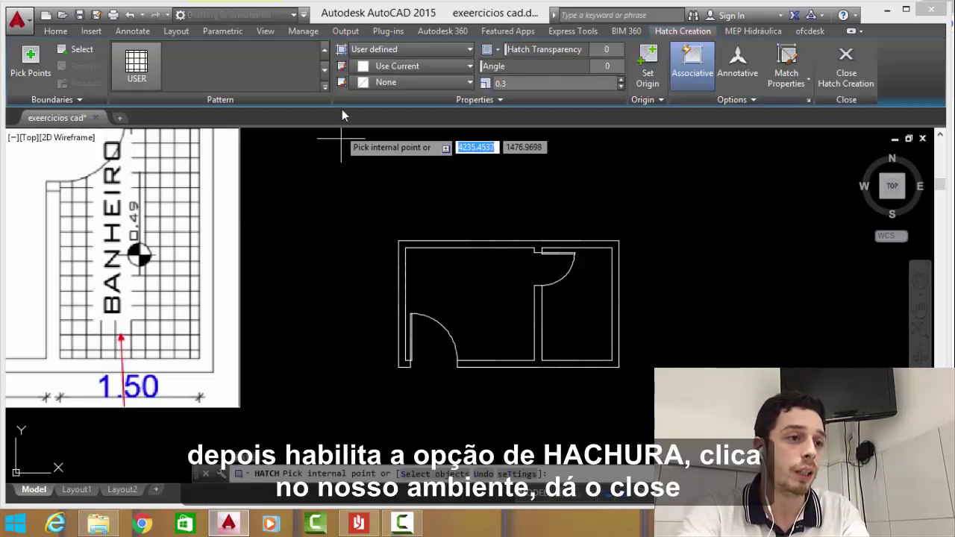
left_click(549, 314)
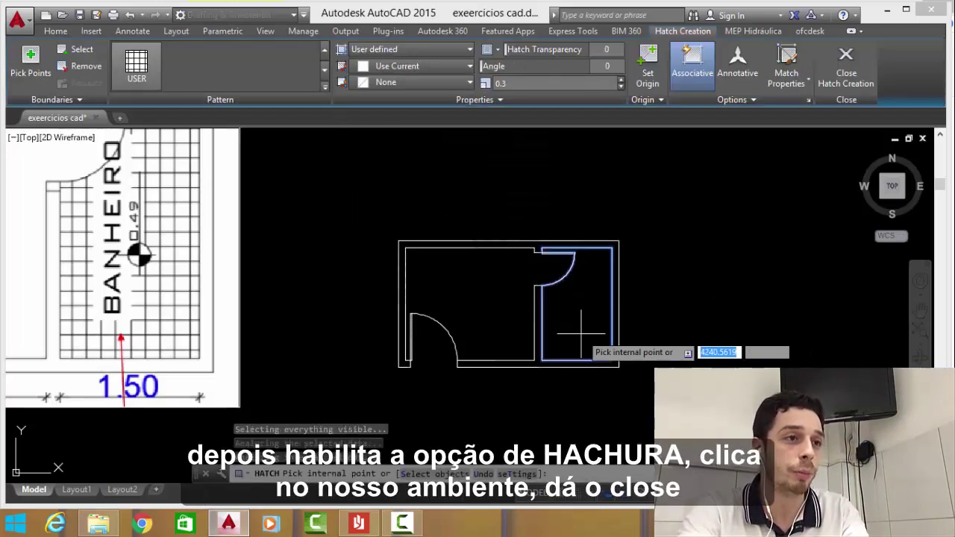
left_click(843, 65)
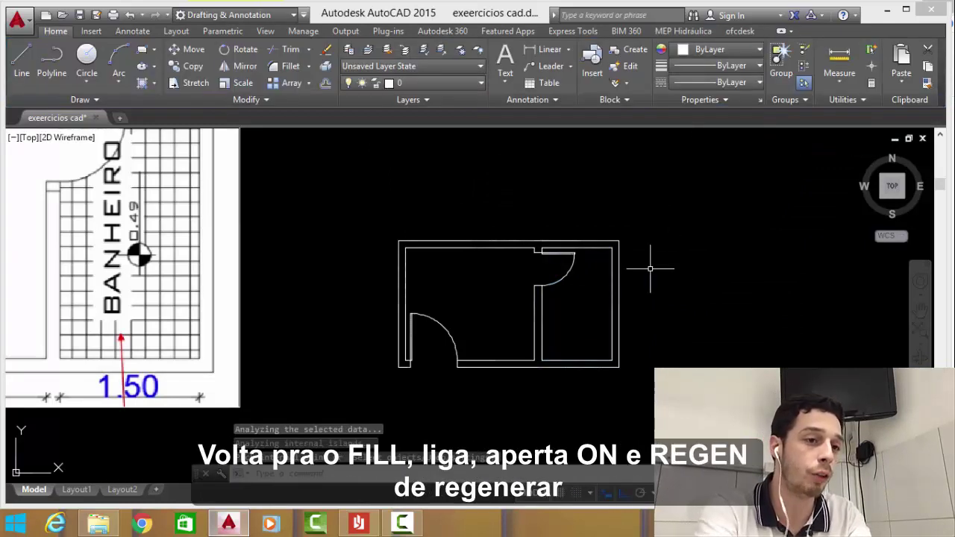
Step: Turn FILL back on and regenerate the drawing so the grid hatch shows
type("FIL")
key("Return")
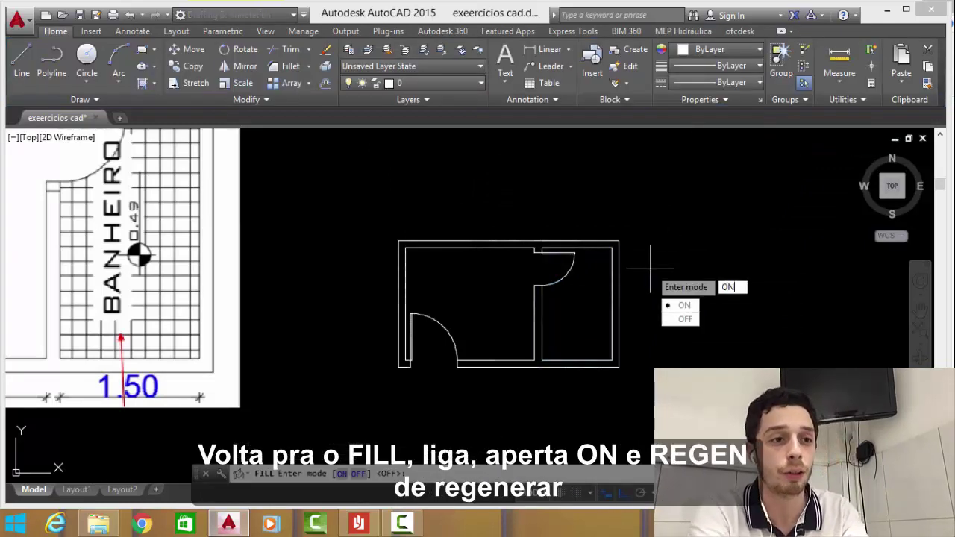
type("on")
key("Return")
type("REGE")
key("Return")
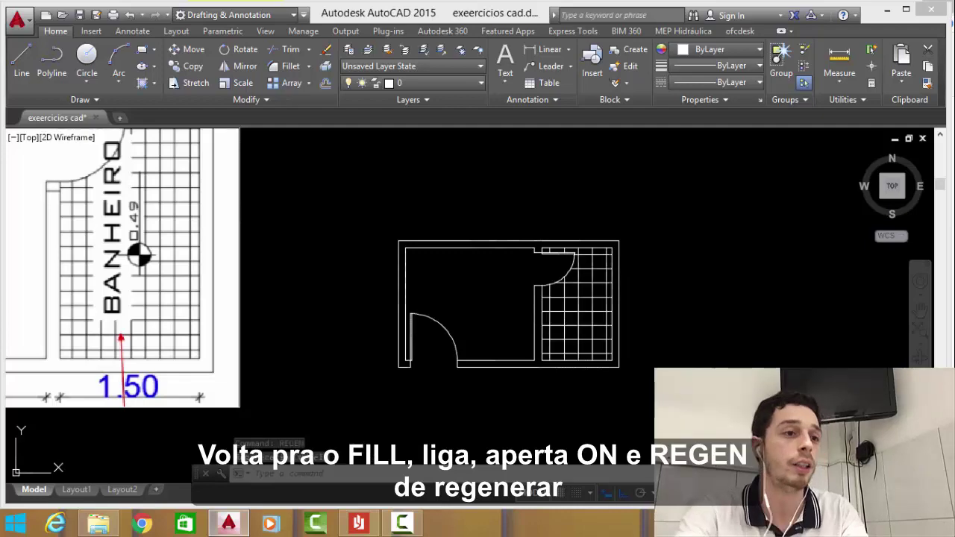
scroll(649, 269, "down", 1)
scroll(648, 268, "down", 1)
Step: Copy the SALA DE JANTAR text from the other plan and paste it into the bedroom
scroll(601, 284, "up", 2)
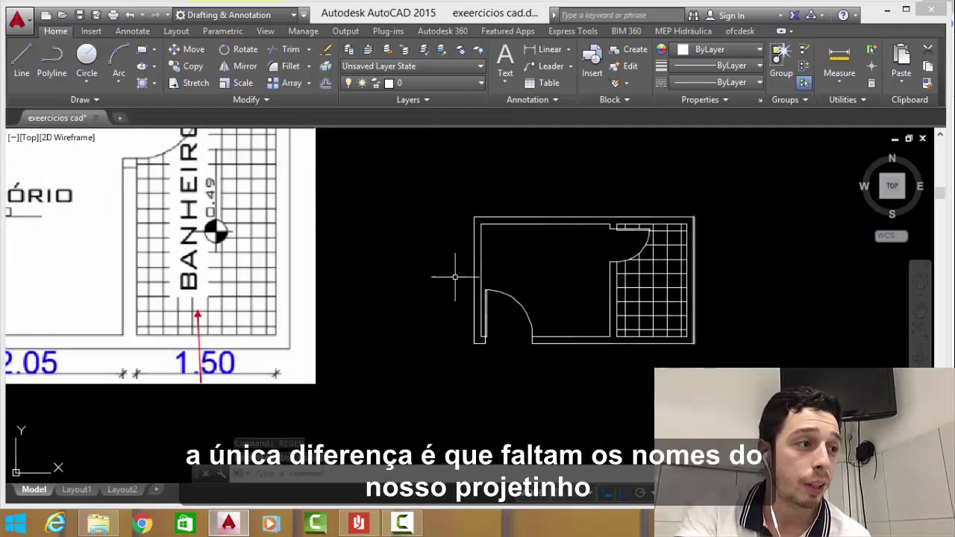
scroll(276, 269, "down", 1)
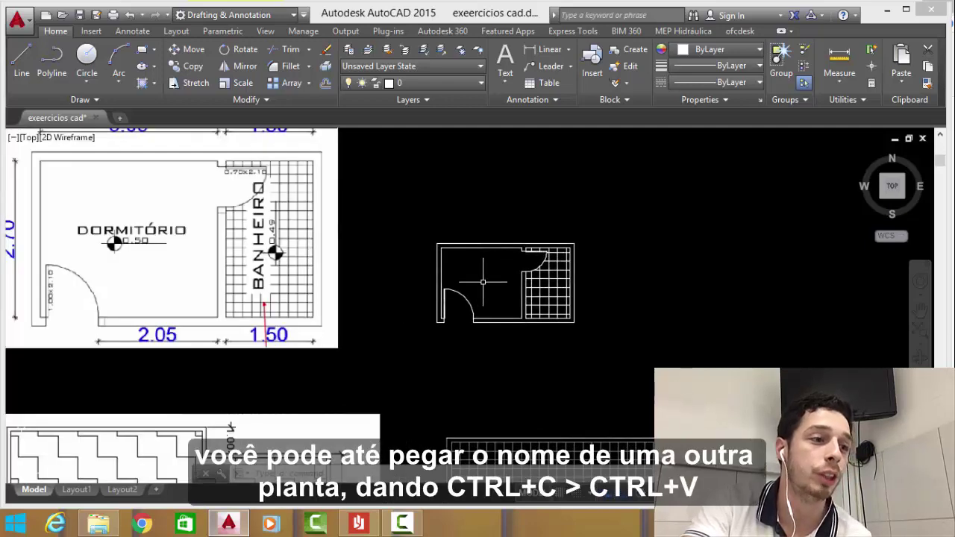
scroll(526, 328, "down", 2)
scroll(610, 401, "up", 2)
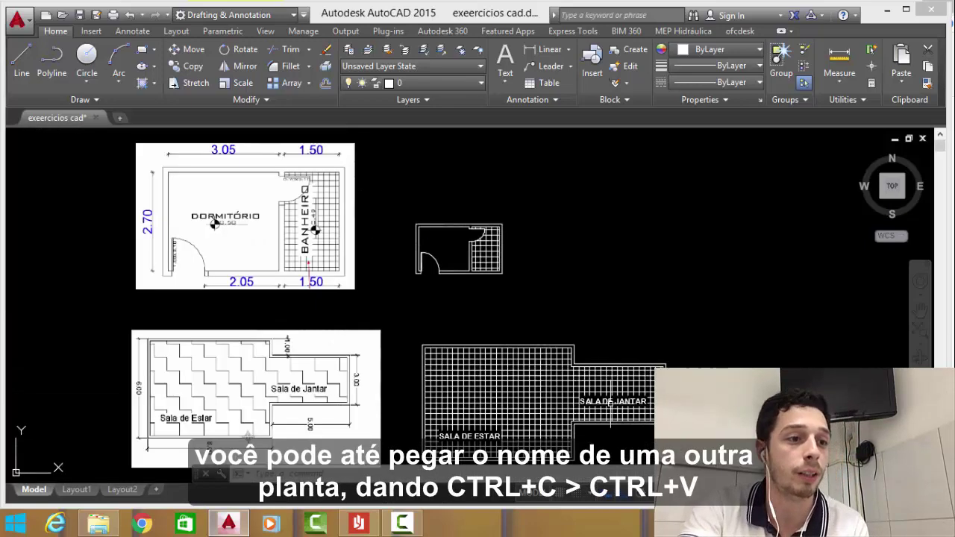
key("ctrl+c")
key("ctrl+v")
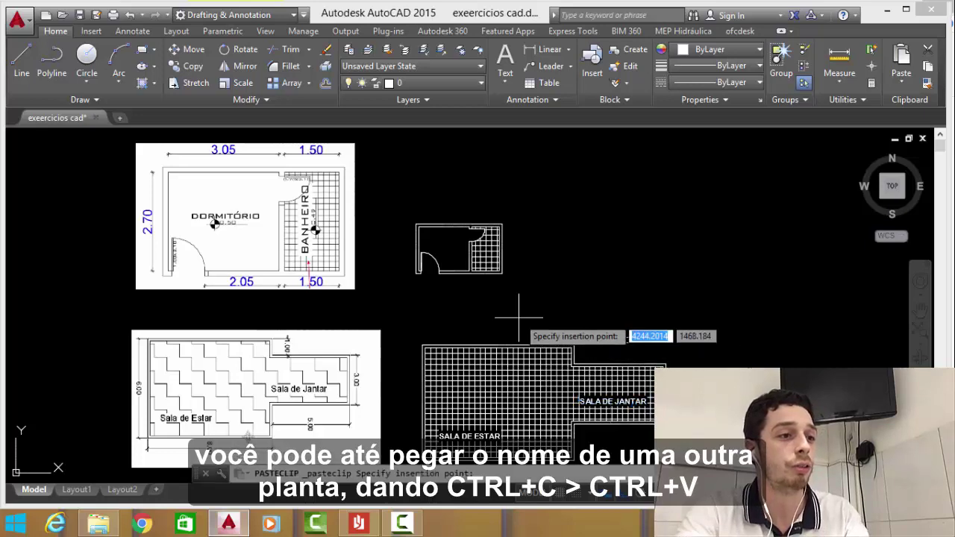
scroll(522, 316, "up", 3)
left_click(367, 196)
scroll(400, 222, "down", 1)
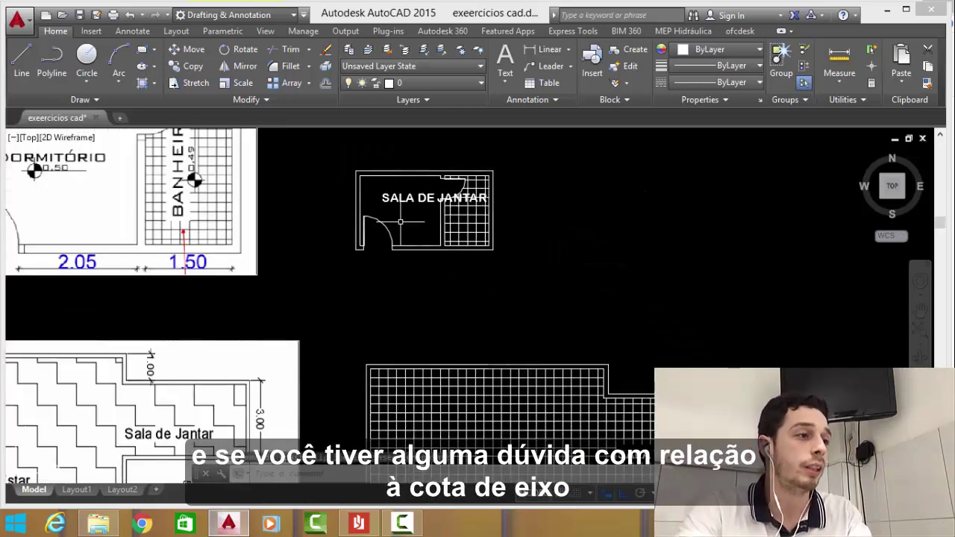
middle_click_drag(371, 237, 509, 261)
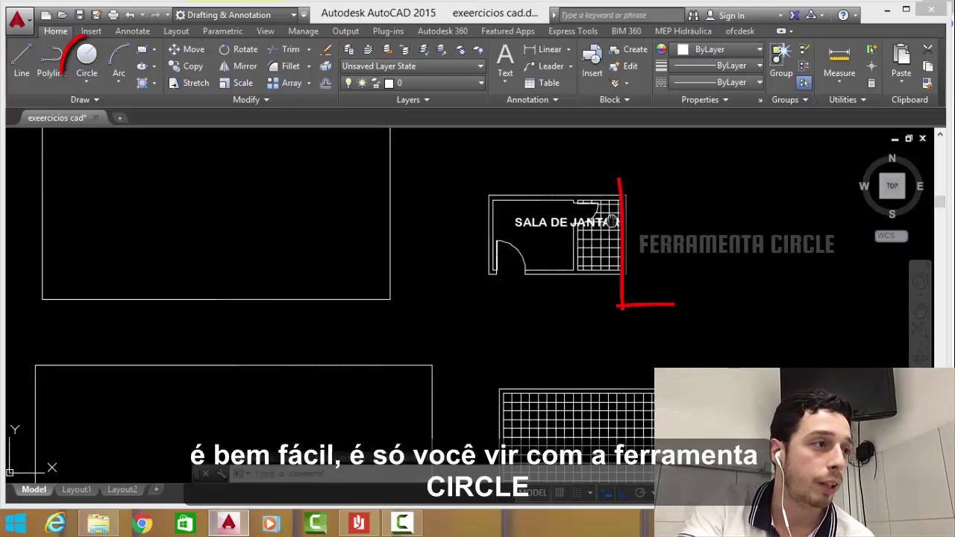
Step: Draw a small circle beside the plan with horizontal and vertical lines through its centre
left_click(84, 62)
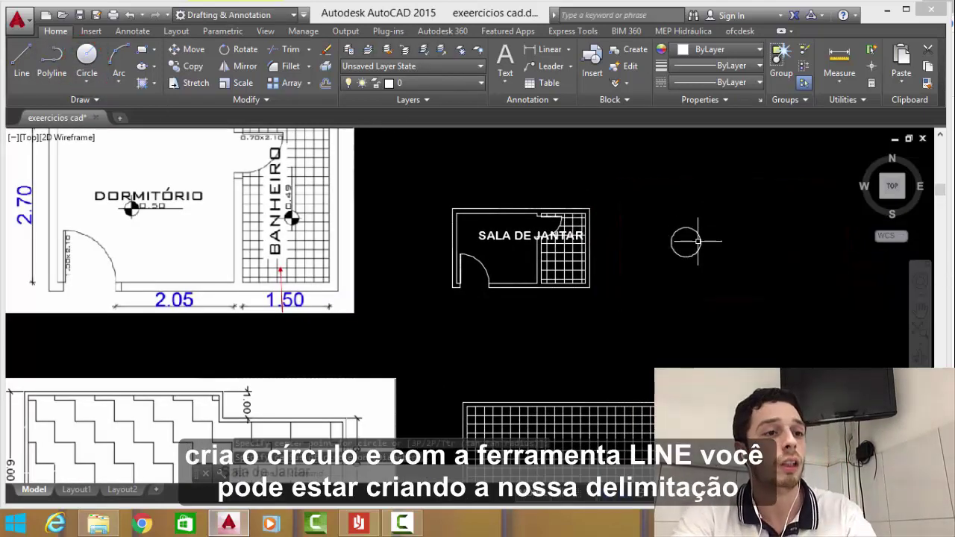
key("Escape")
type("l")
key("Return")
left_click(686, 241)
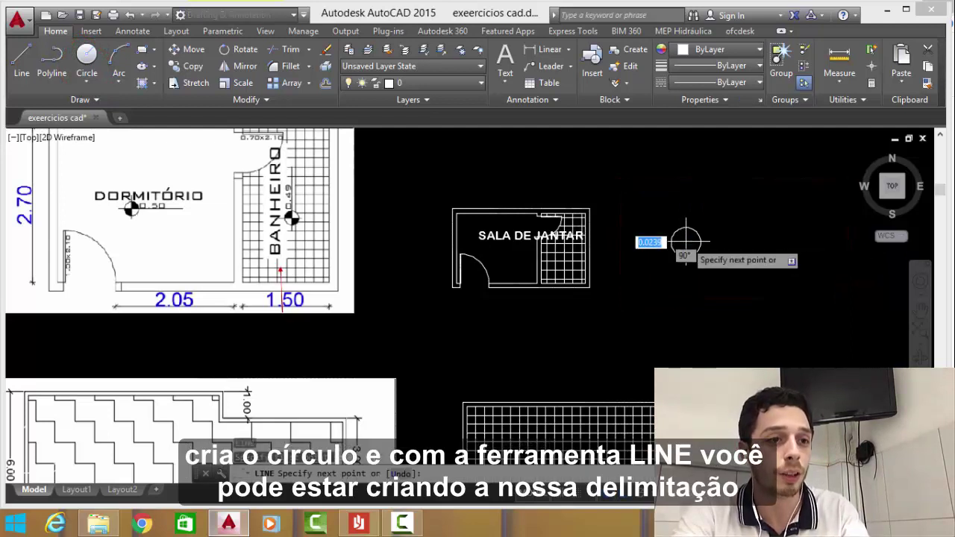
left_click(753, 240)
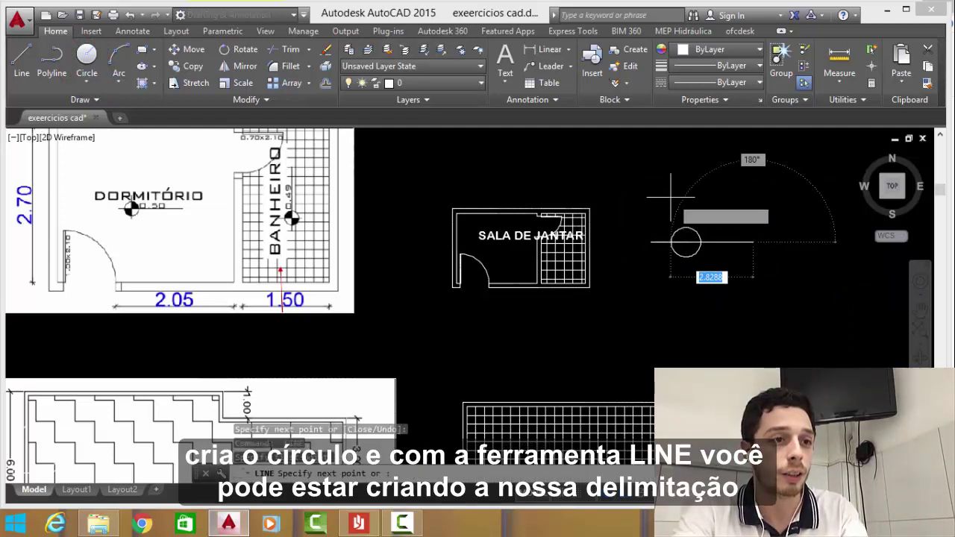
key("Return")
key("Return")
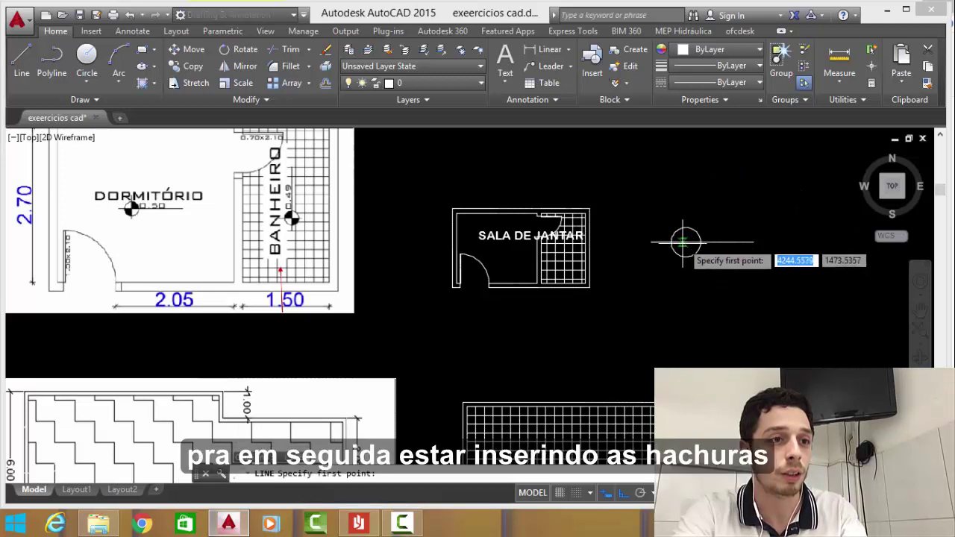
left_click(685, 241)
left_click(689, 291)
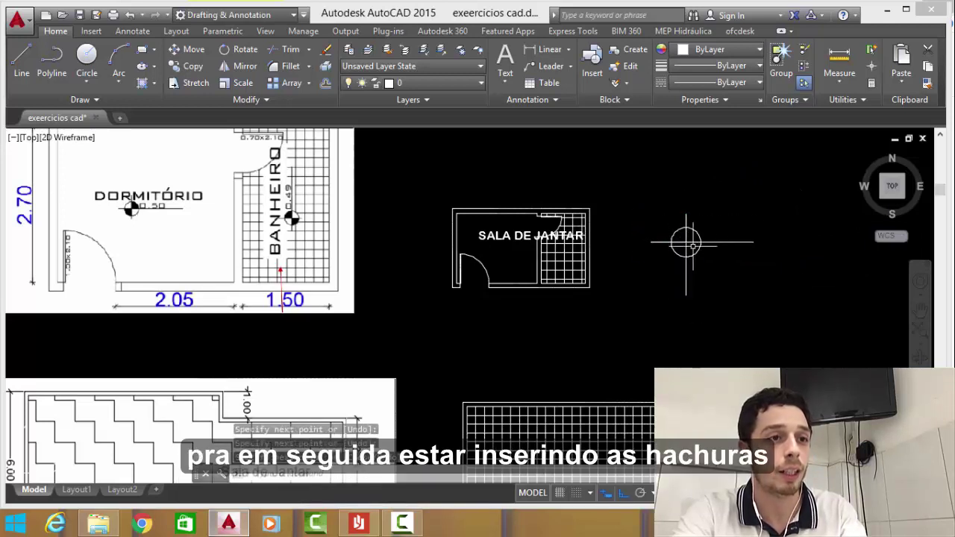